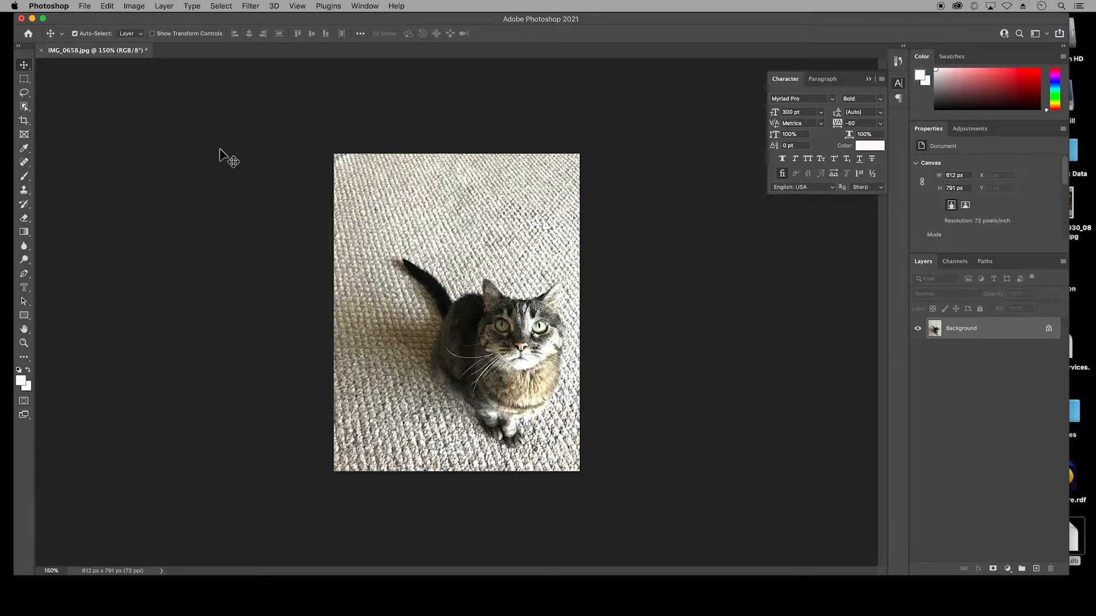
Resample the cat photo to a resolution of 300 pixels/inch.
left_click(136, 8)
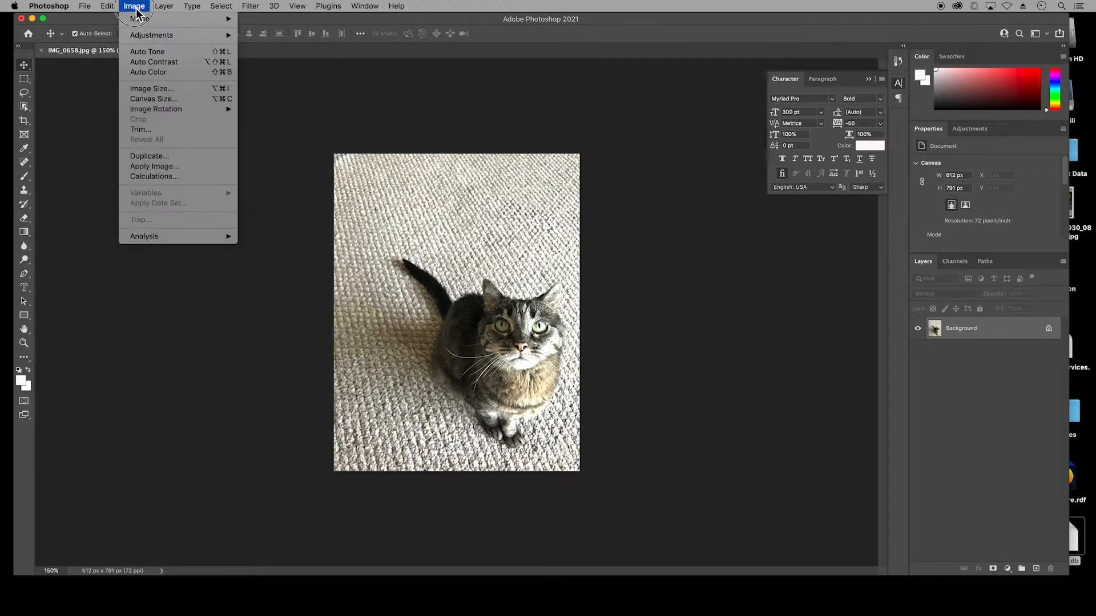
left_click(178, 91)
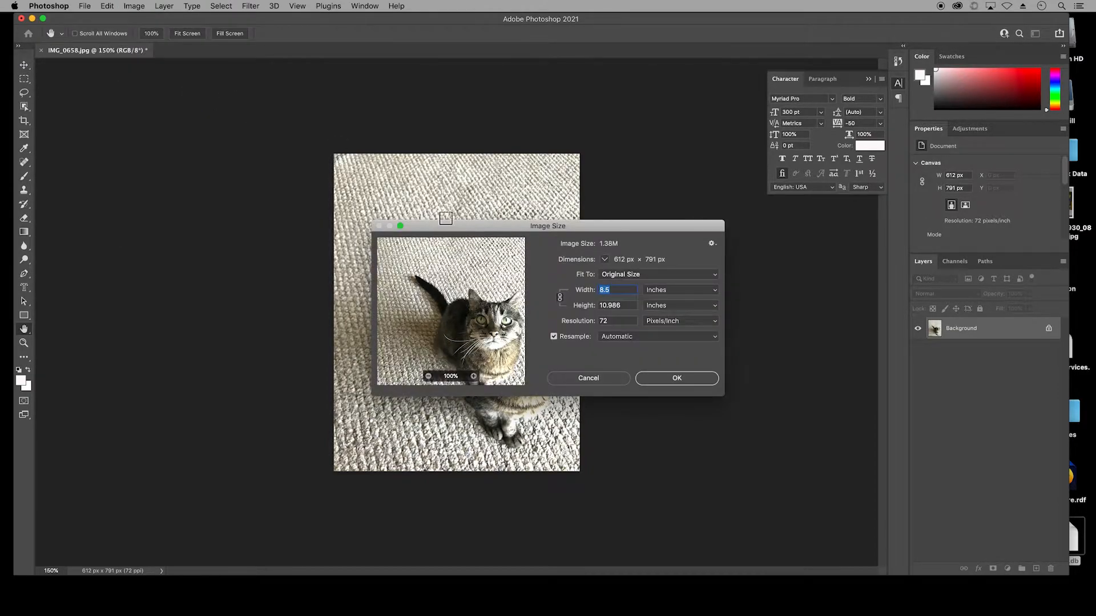
left_click(620, 327)
type("300")
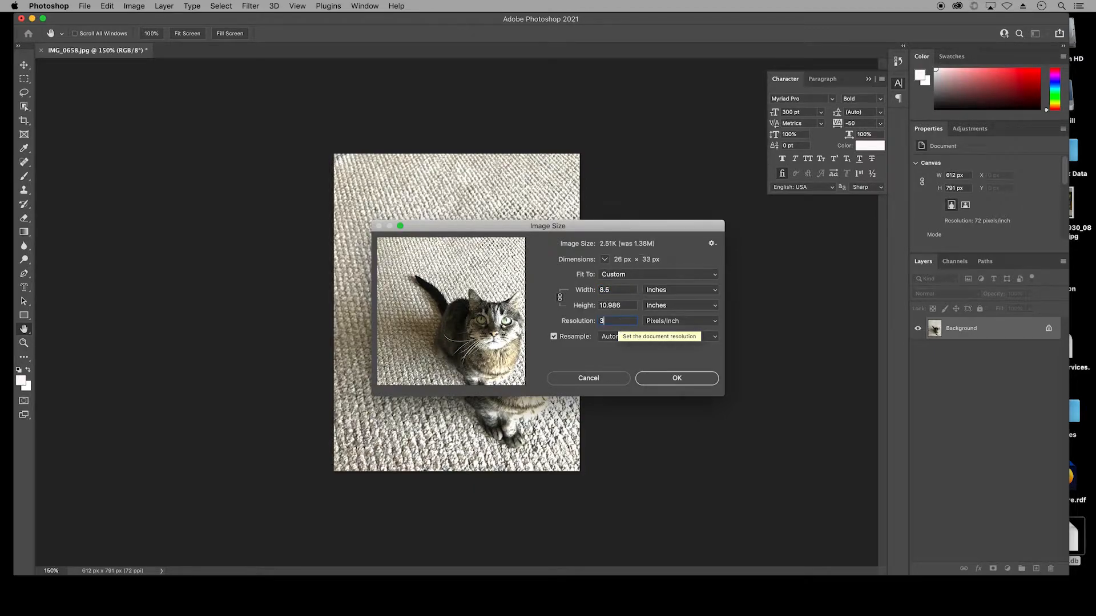
left_click(677, 378)
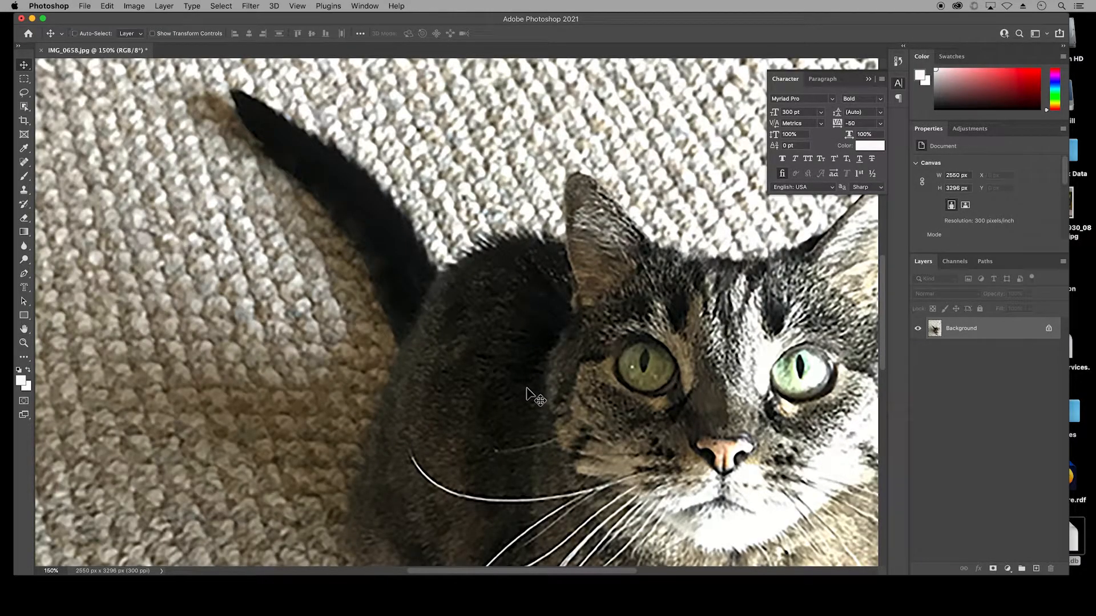
key("super+1")
key("super+0")
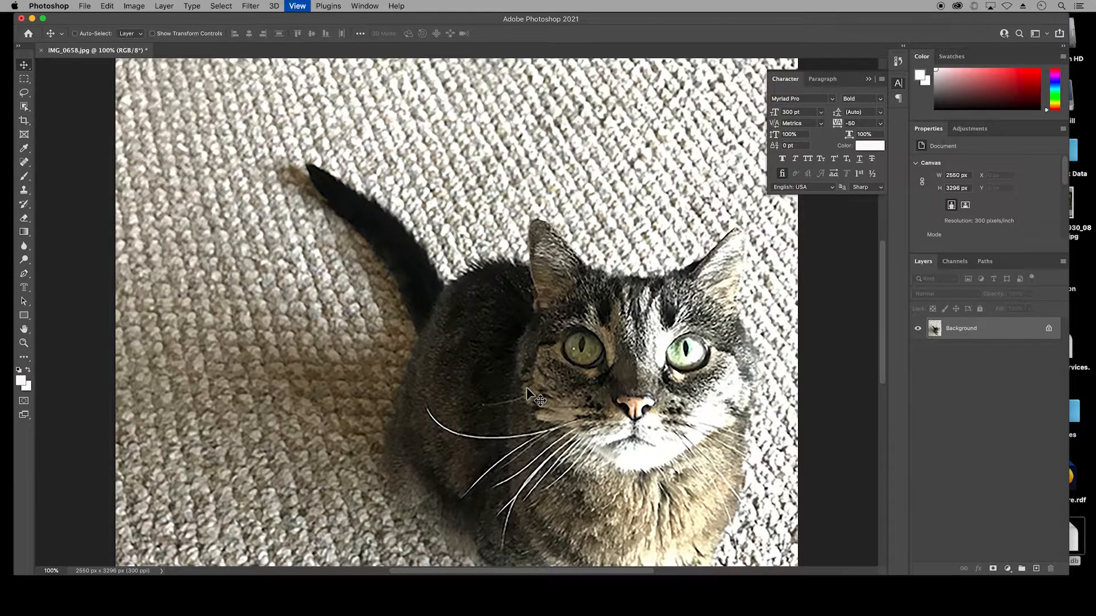
key("super+minus")
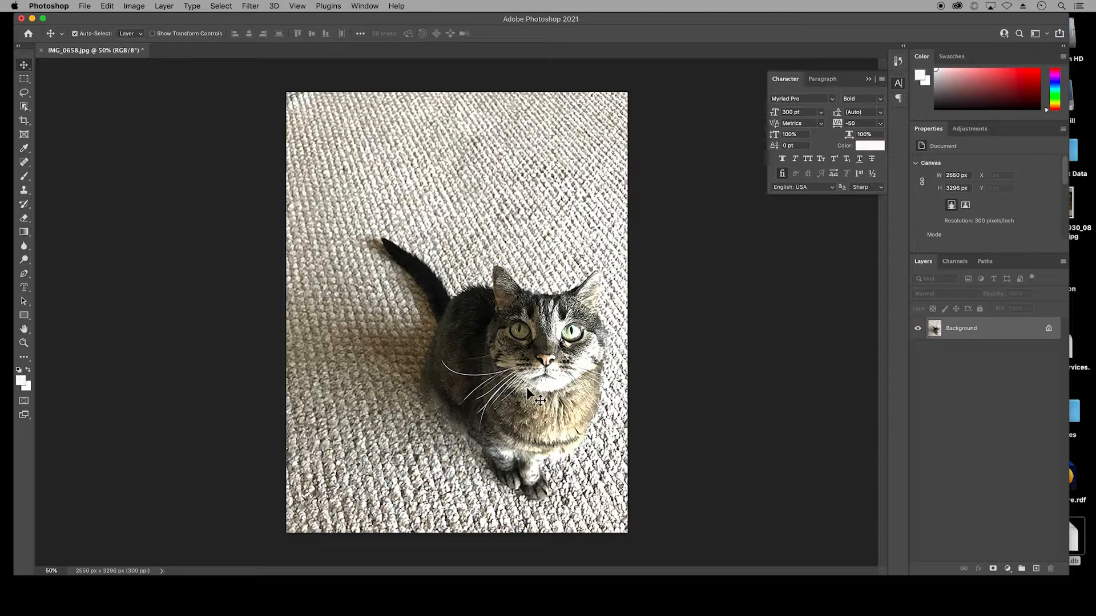
Select the whole cat, from tail tip to paws, with a rectangle of the Object Selection tool.
left_click(26, 108)
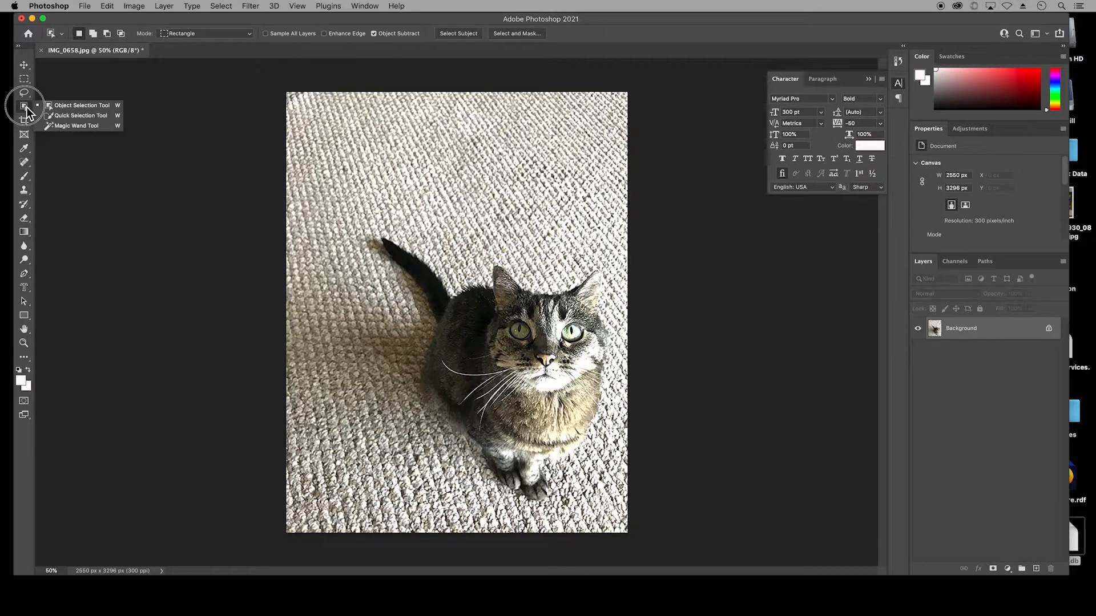
left_click(76, 106)
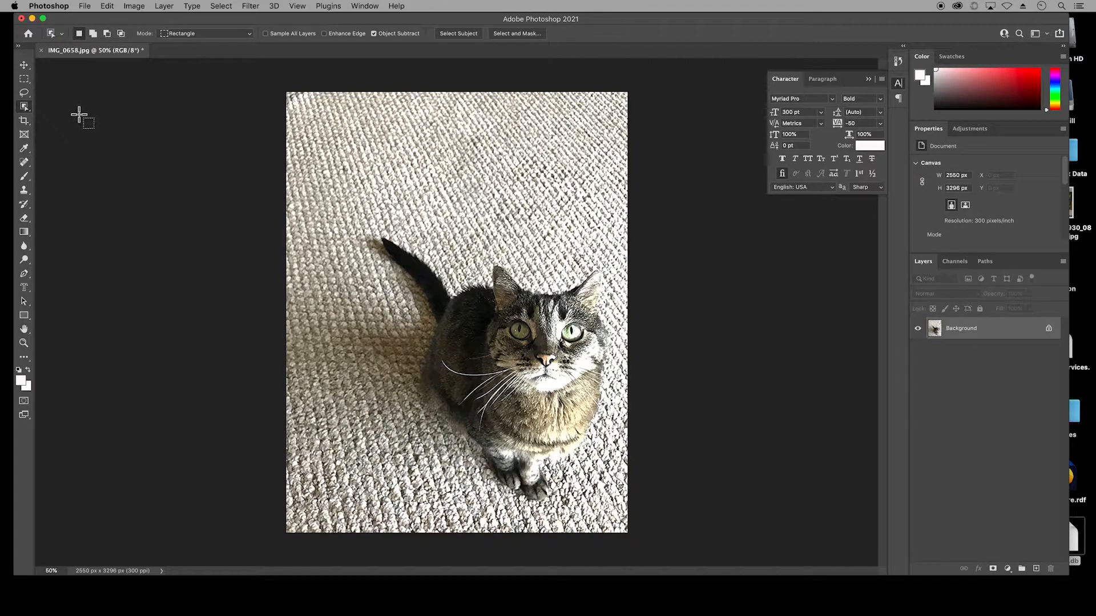
left_click_drag(378, 234, 623, 521)
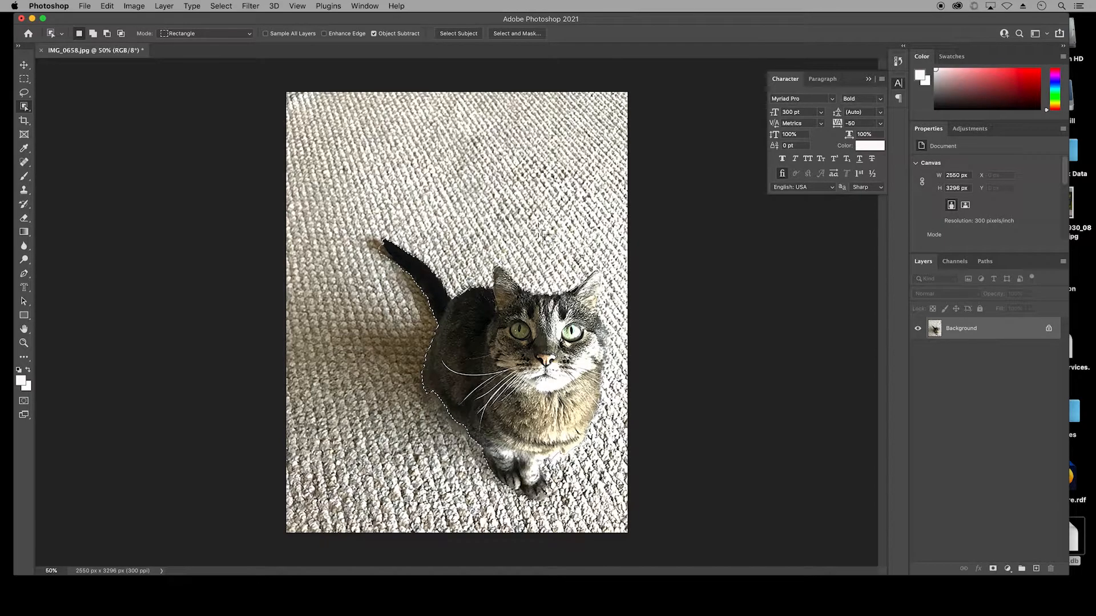
Try to add the cat's right-hand ear to the selection using the Object Selection tool's add option in Lasso mode.
left_click(93, 34)
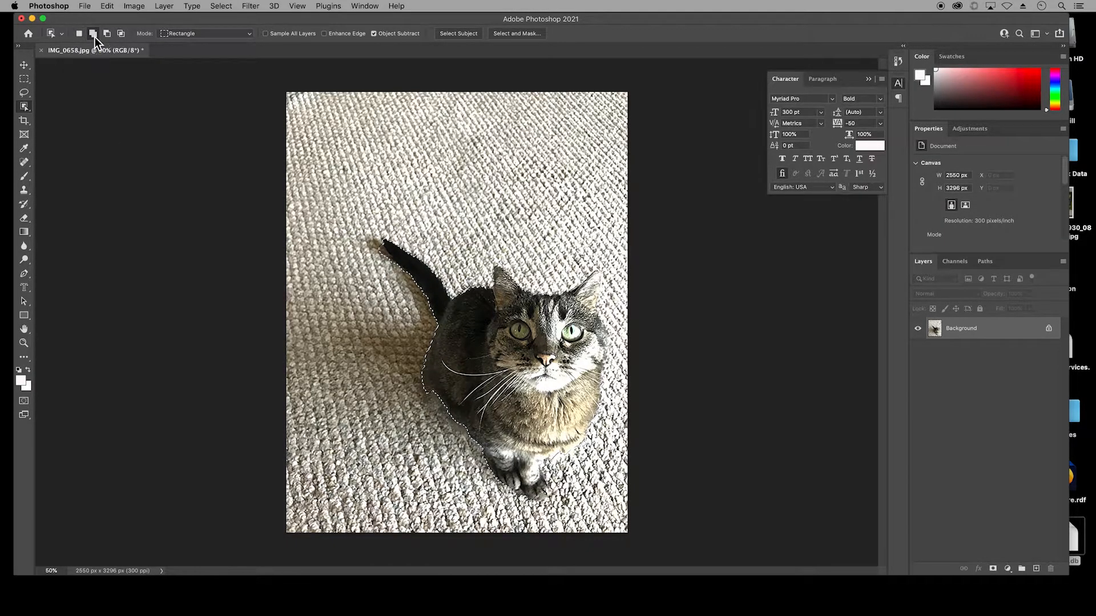
left_click(250, 34)
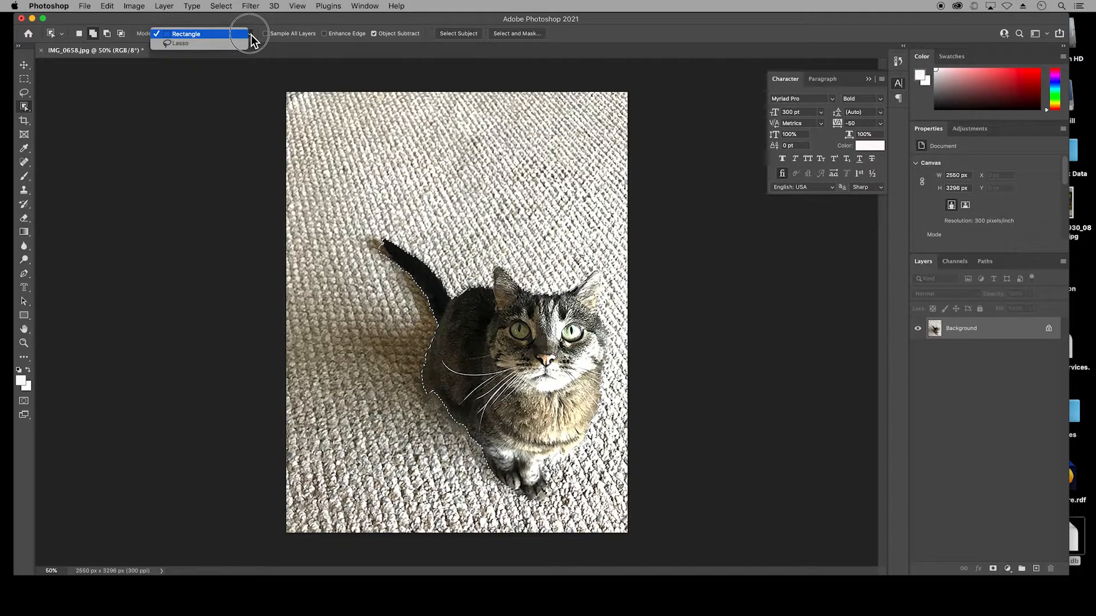
left_click(245, 44)
left_click_drag(587, 266, 609, 311)
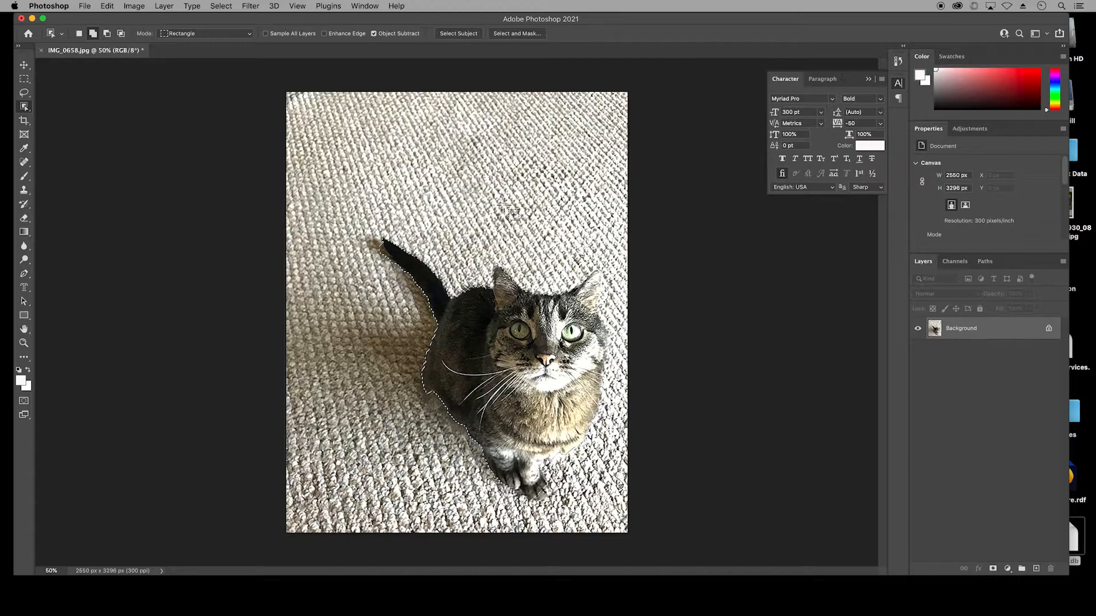
left_click(249, 33)
left_click(234, 44)
mouse_move(577, 290)
left_mouse_down()
mouse_move(604, 274)
mouse_move(579, 295)
mouse_move(593, 302)
mouse_move(604, 276)
left_mouse_up()
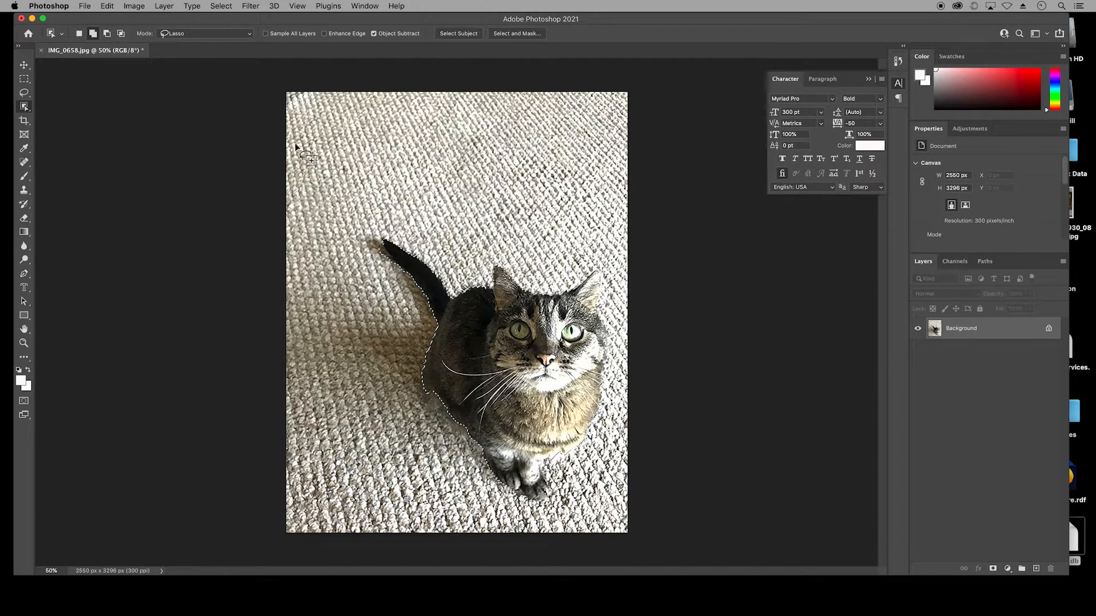
Subtract the strip of carpet beside the tail tip from the selection with the Quick Selection tool.
left_click(27, 106)
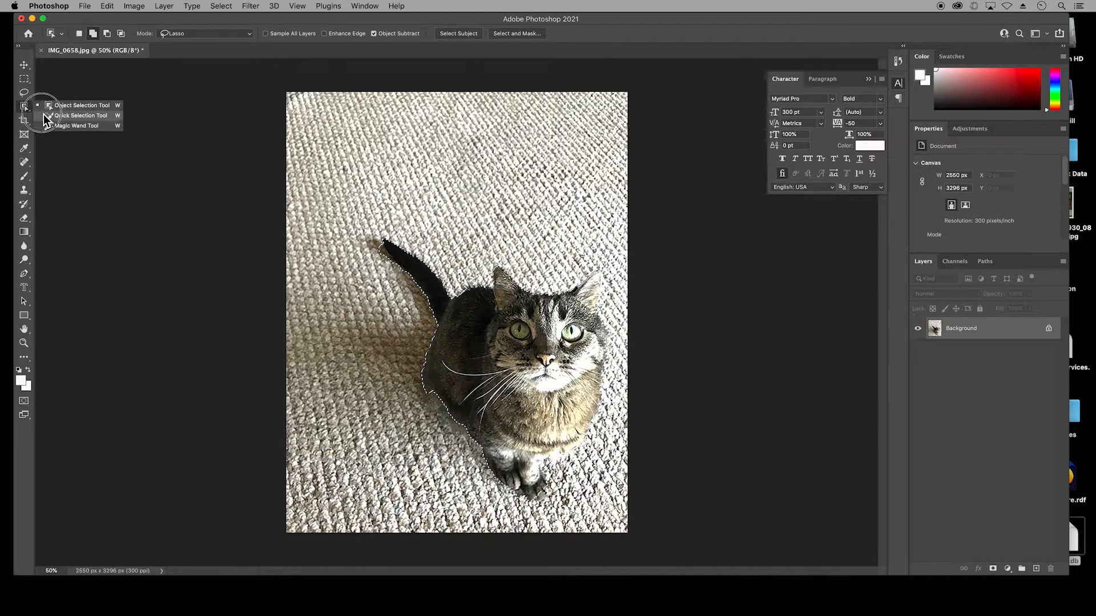
left_click(111, 122)
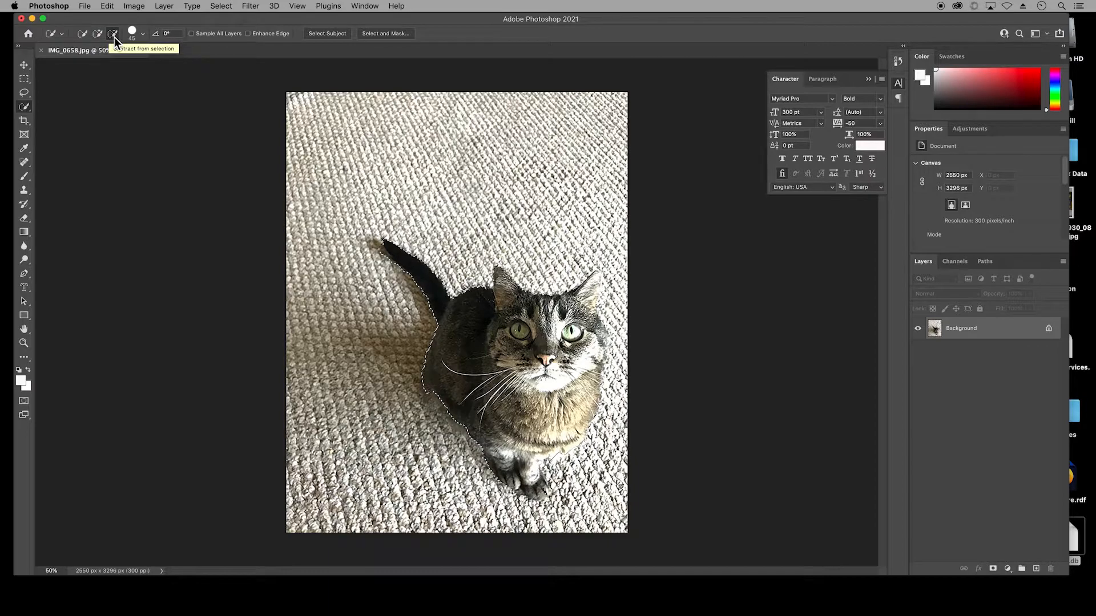
left_click(143, 35)
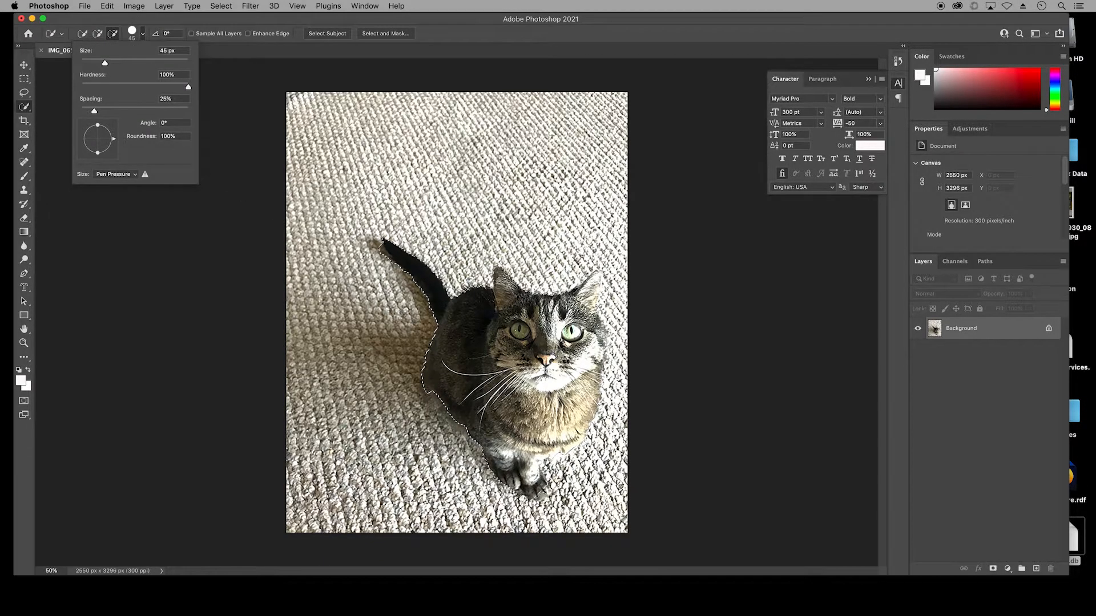
key("Escape")
key("super+equal")
key("super+equal")
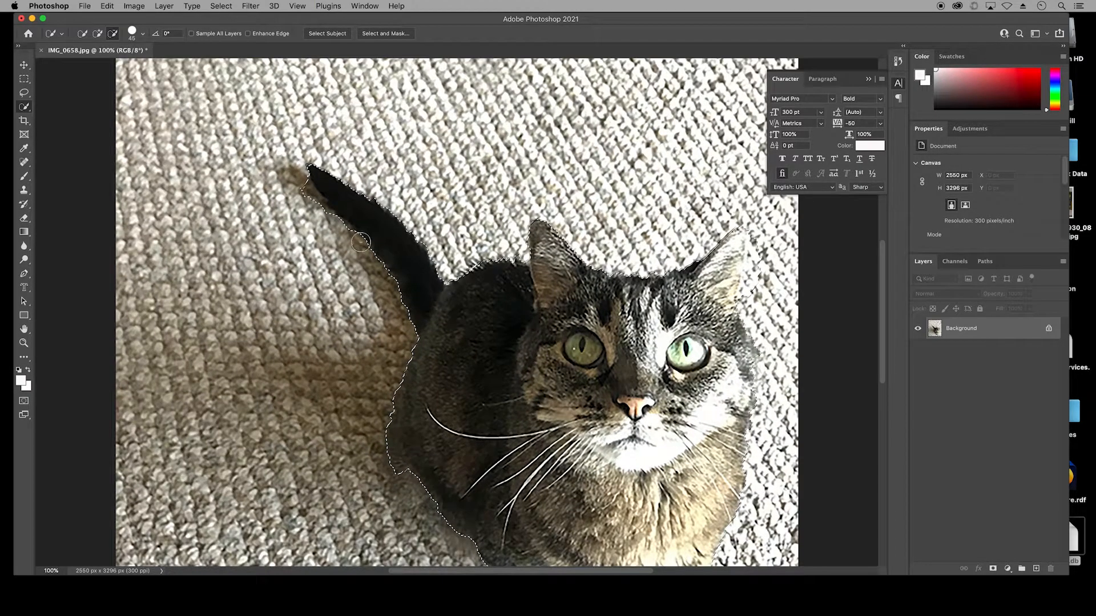
left_click(305, 193)
Reduce the Quick Selection brush to 25 px, try a subtracting stroke along the tail, and undo it.
key("bracketleft")
key("bracketleft")
key("bracketleft")
left_click_drag(331, 187, 354, 211)
key("super+z")
Add the cat's right-hand ear to the selection with Quick Selection and subtract the carpet beside it.
left_click(97, 34)
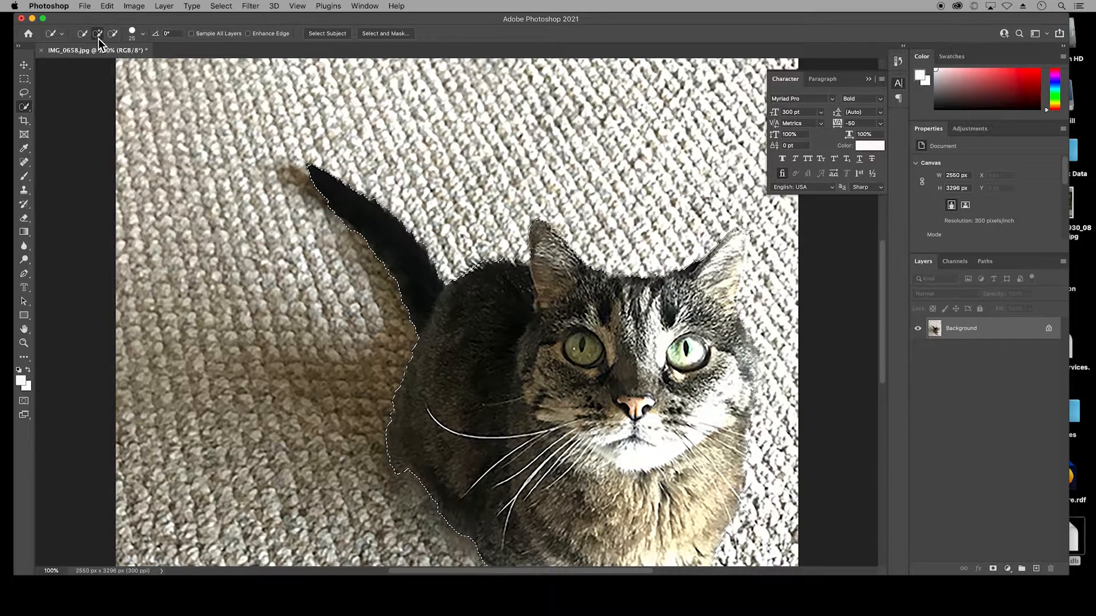
left_click_drag(712, 270, 737, 241)
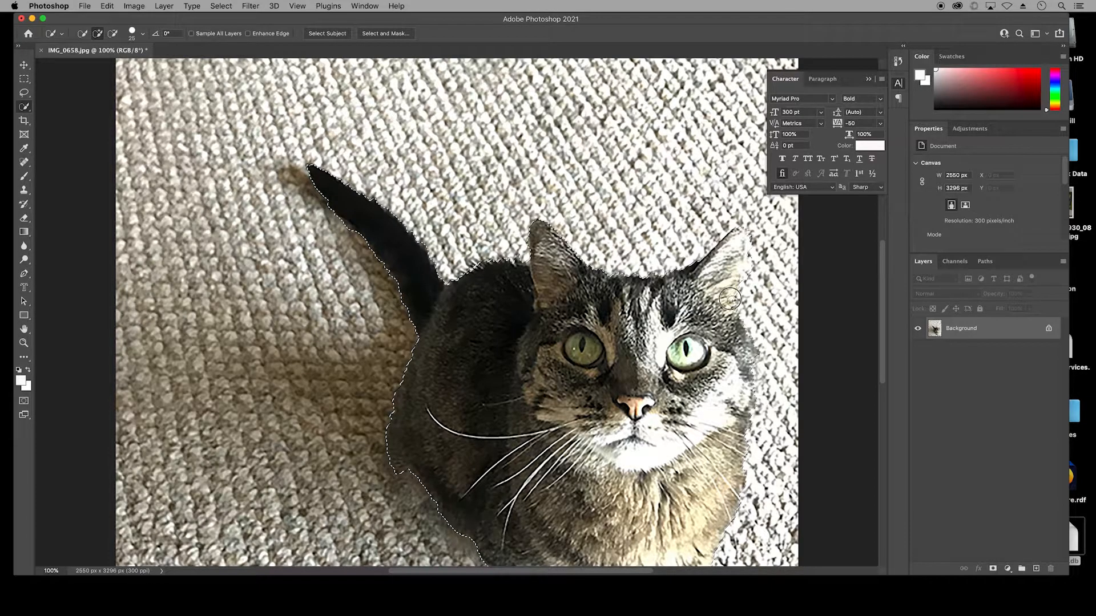
key("alt")
left_click(757, 270)
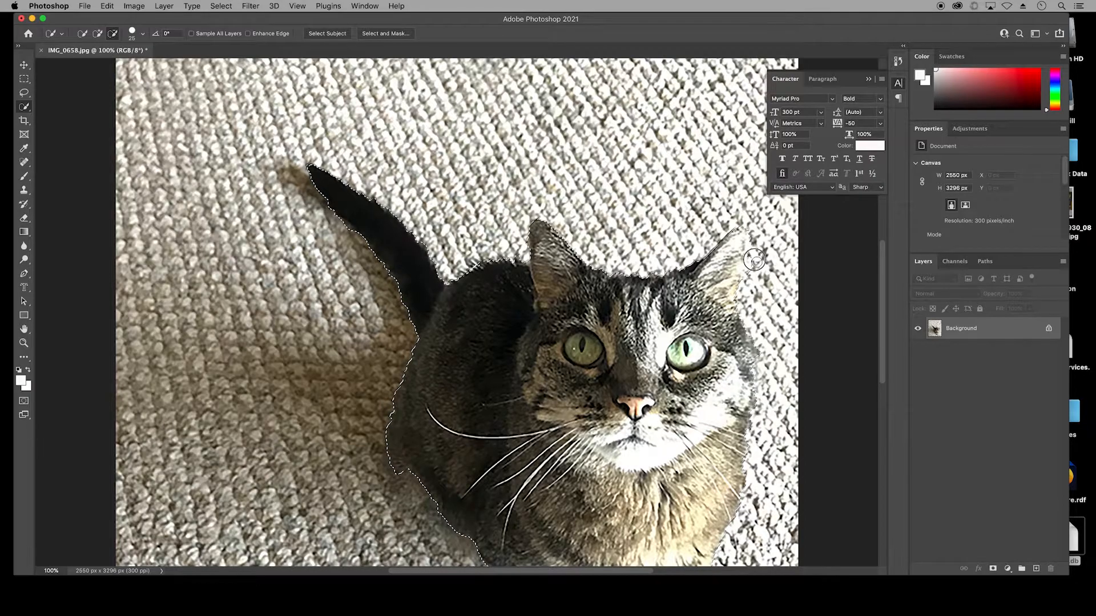
scroll(757, 263, "down", 2)
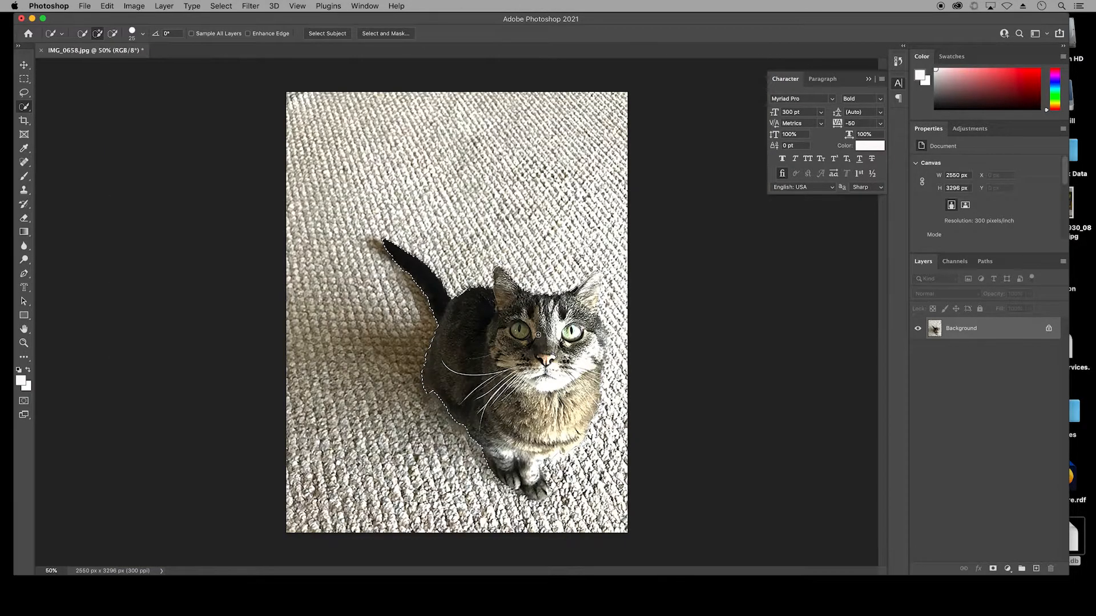
Expand the cat selection by 10 pixels.
left_click(222, 6)
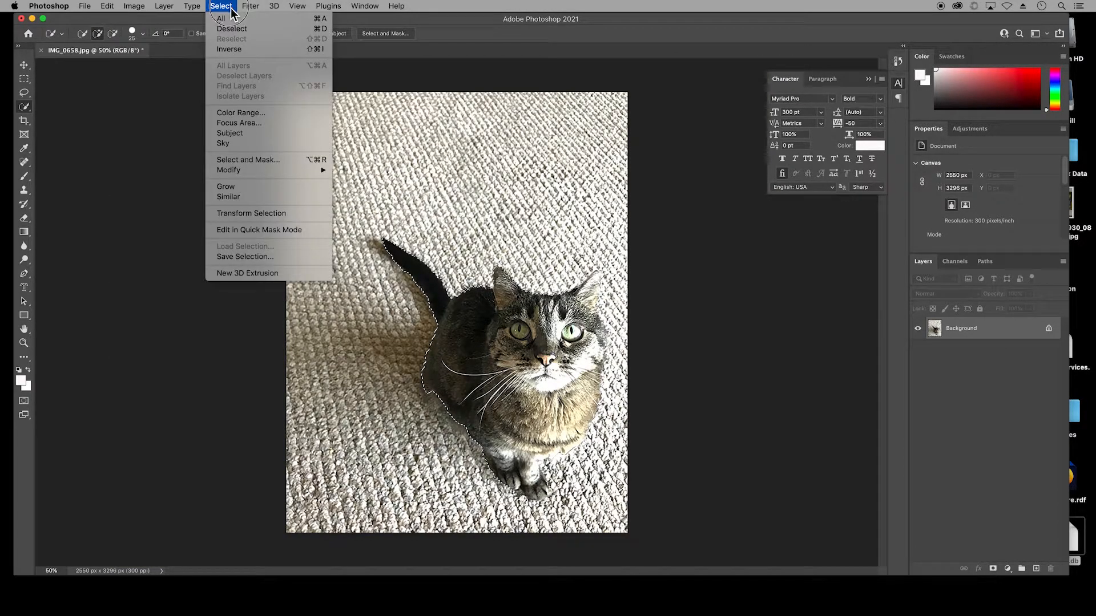
mouse_move(277, 176)
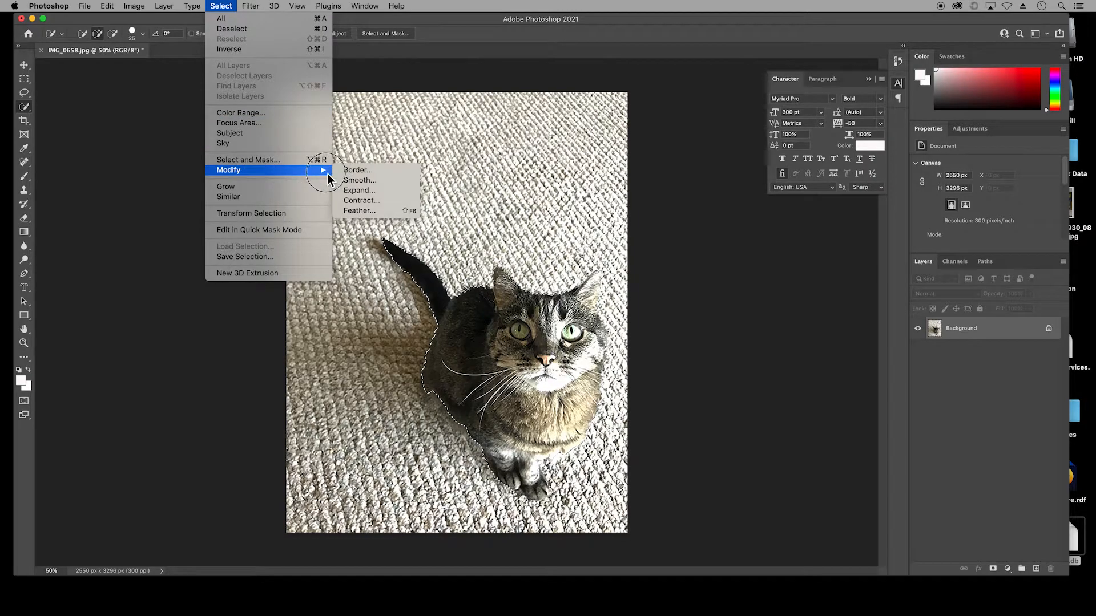
left_click(387, 193)
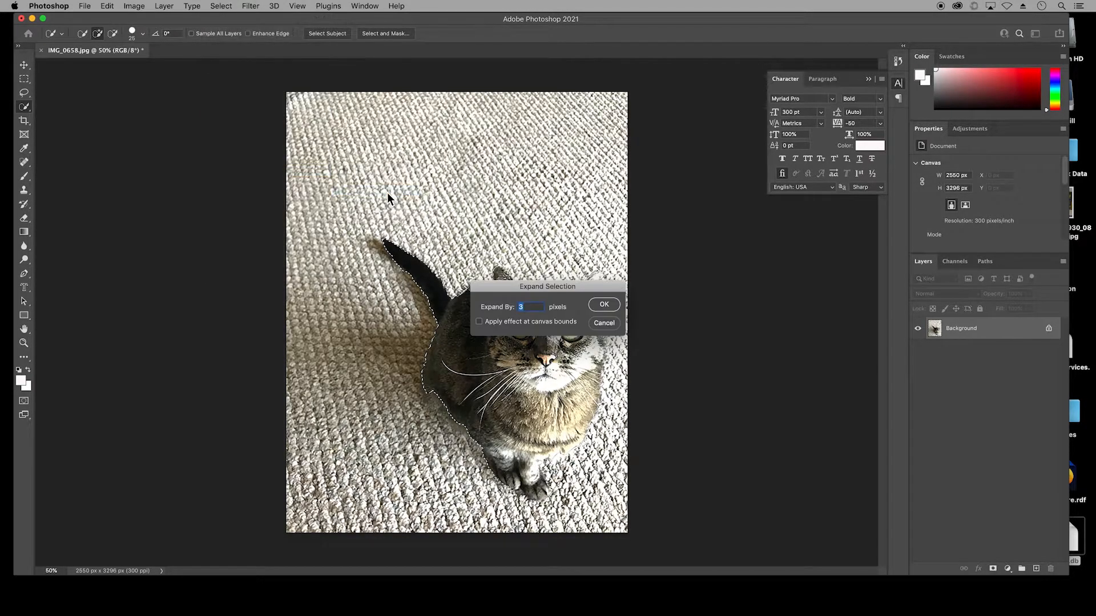
type("10")
left_click(603, 305)
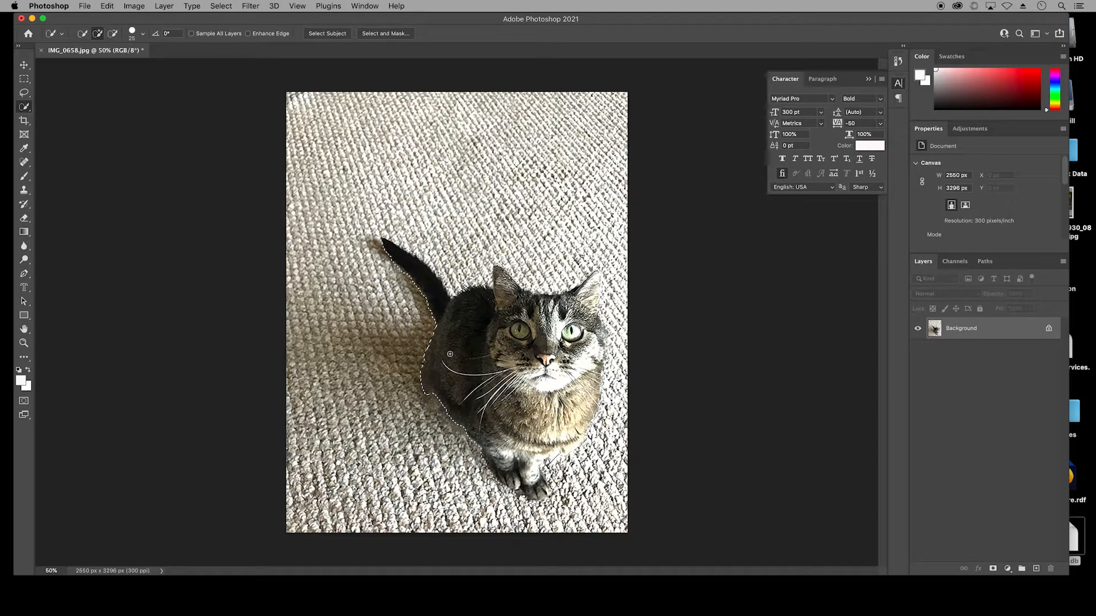
Show the selection as an Overlay in Select and Mask and brush the missing edge of the cat's lower back into it.
left_click(390, 36)
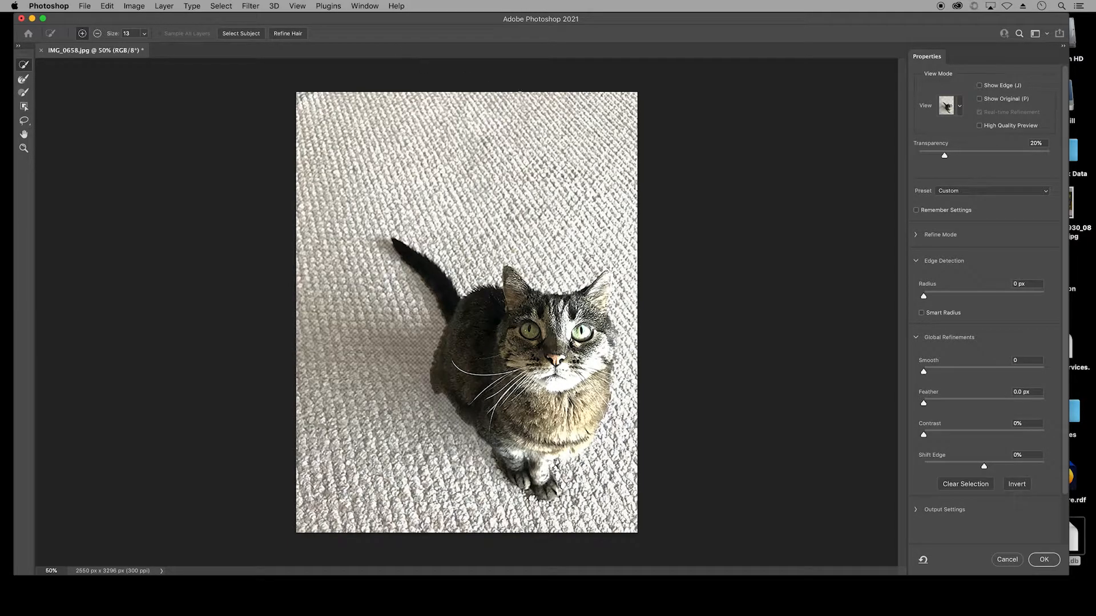
left_click(961, 110)
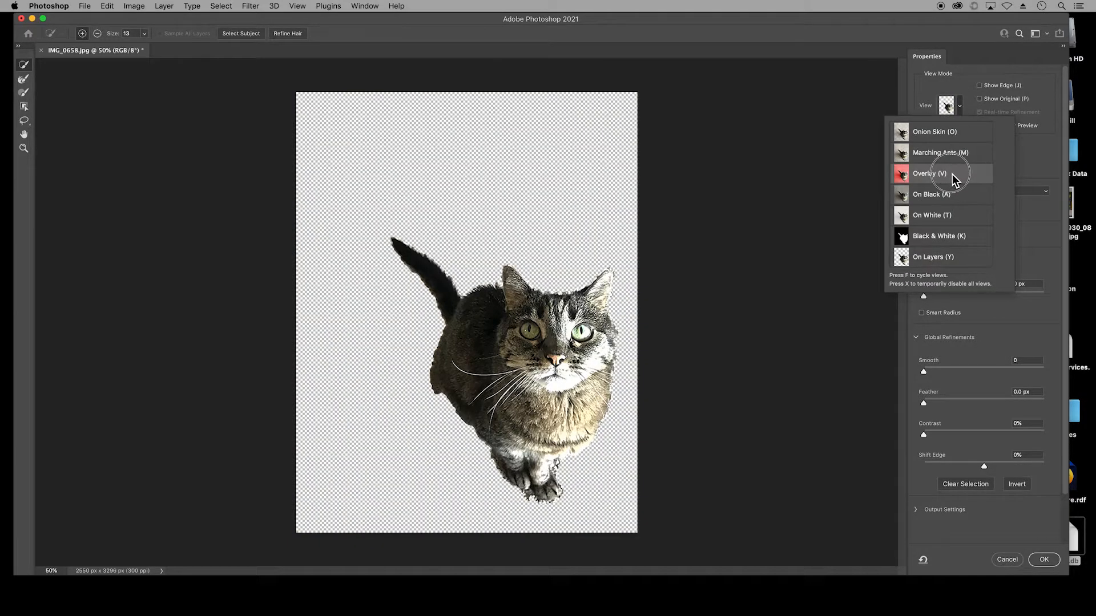
left_click(953, 174)
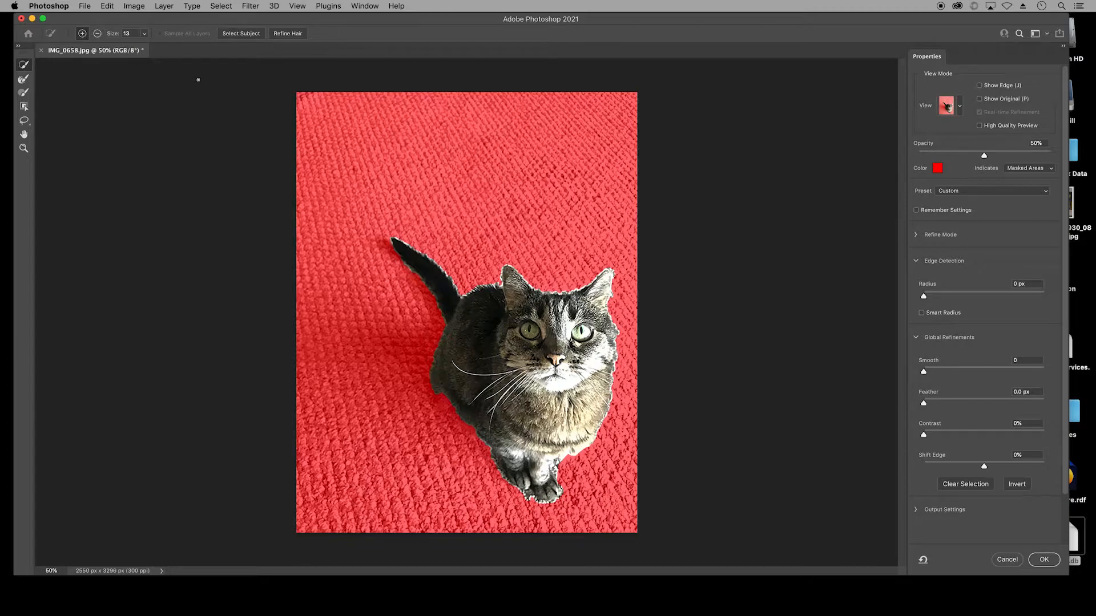
mouse_move(445, 395)
left_mouse_down()
mouse_move(462, 412)
mouse_move(440, 416)
mouse_move(462, 427)
left_mouse_up()
key("alt")
Enable Smart Radius for the mask's edge detection after checking the refine mode options.
left_click(917, 238)
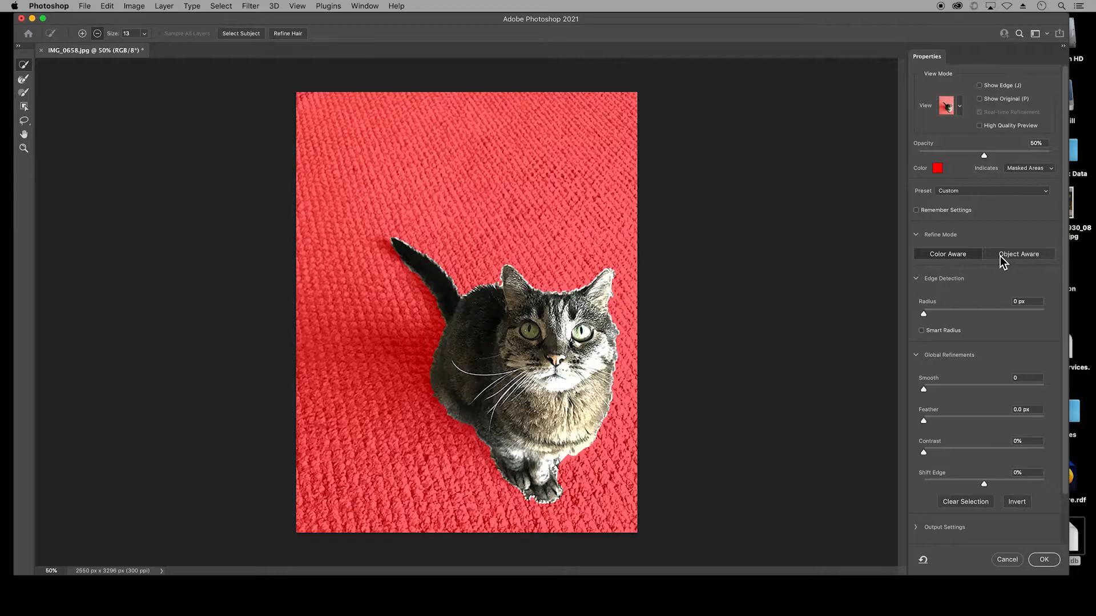
left_click(915, 235)
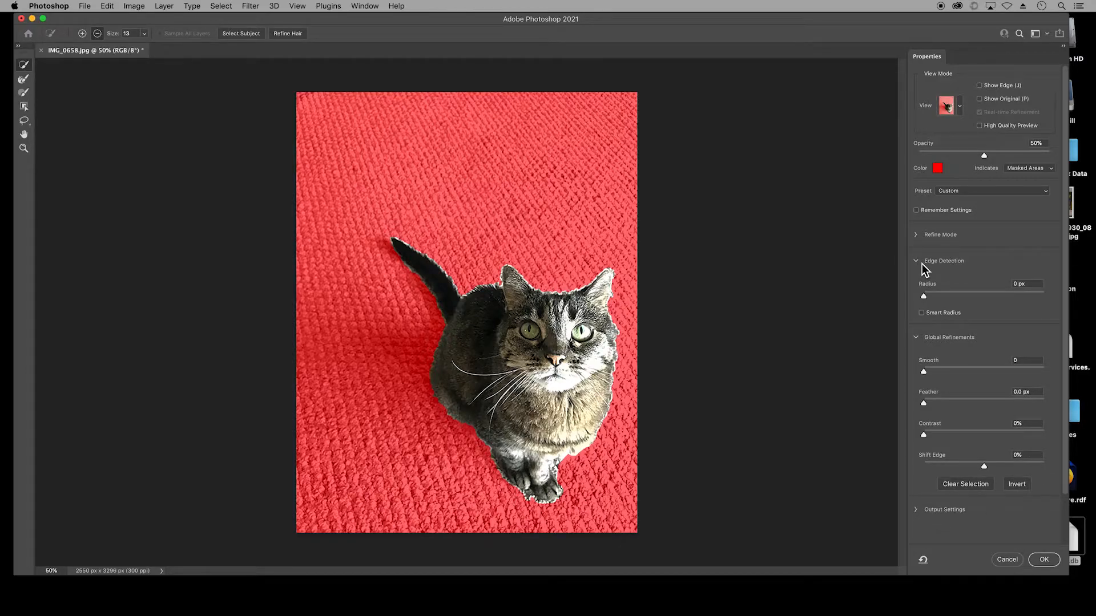
mouse_move(927, 297)
left_mouse_down()
mouse_move(1010, 295)
mouse_move(928, 296)
left_mouse_up()
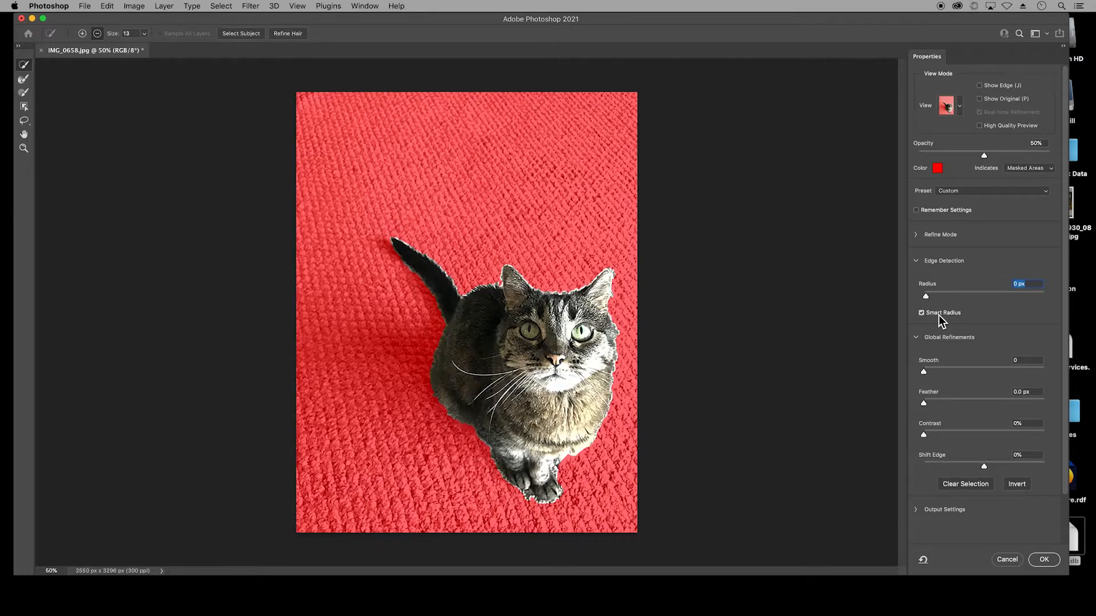
left_click(919, 262)
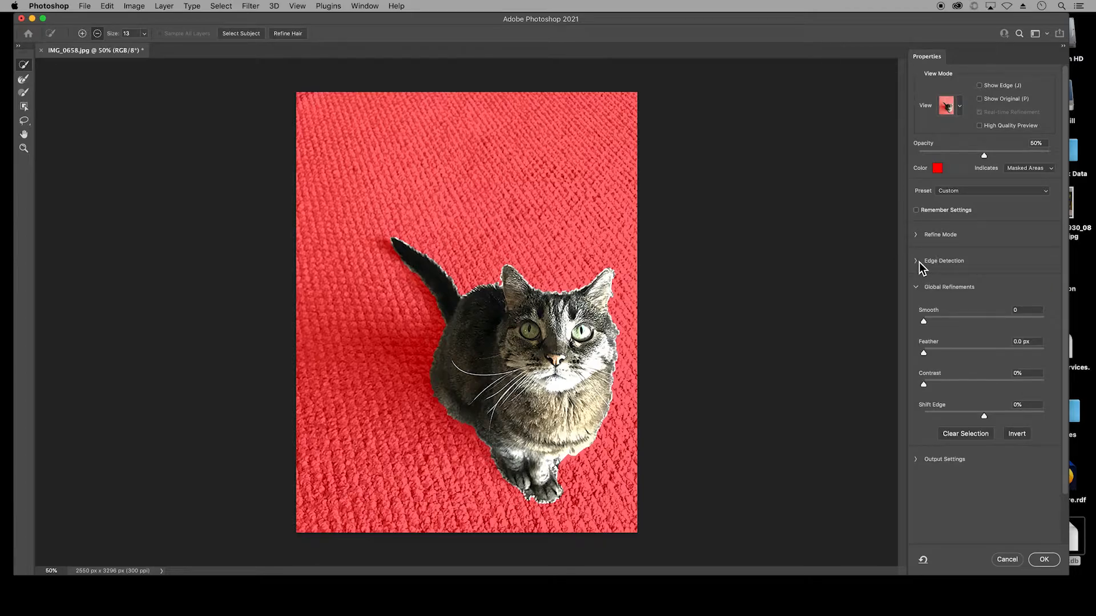
Examine the global refinements for smoothing, feathering, contrast and edge shift.
left_click_drag(924, 321, 920, 384)
mouse_move(984, 417)
left_mouse_down()
mouse_move(926, 415)
mouse_move(985, 417)
left_mouse_up()
left_click(918, 288)
Try Decontaminate Colors at different amounts in the output settings and turn it off again.
left_click(917, 314)
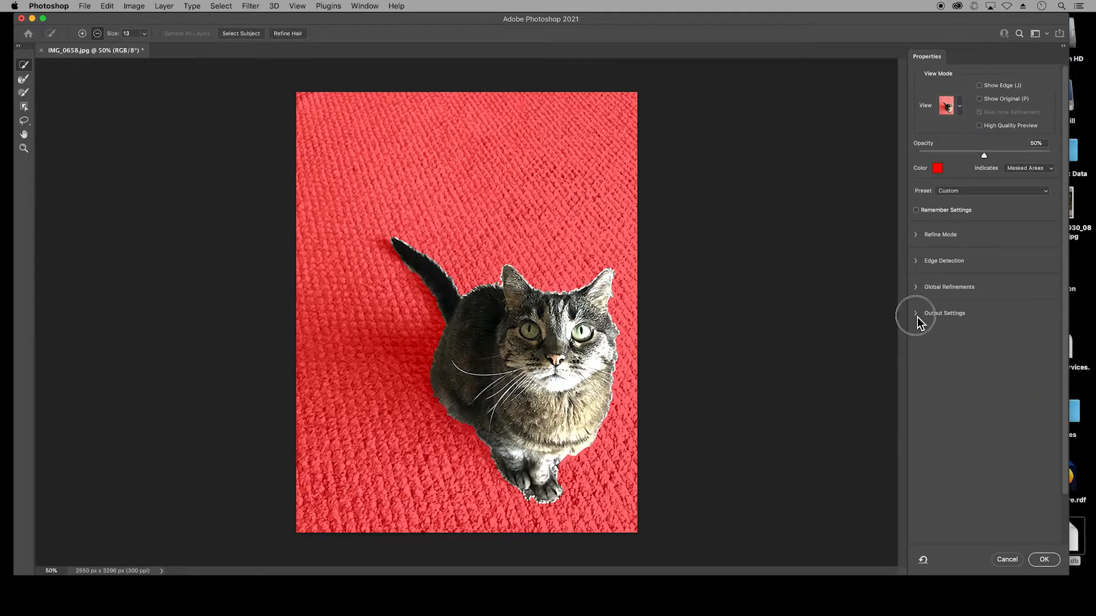
left_click(922, 331)
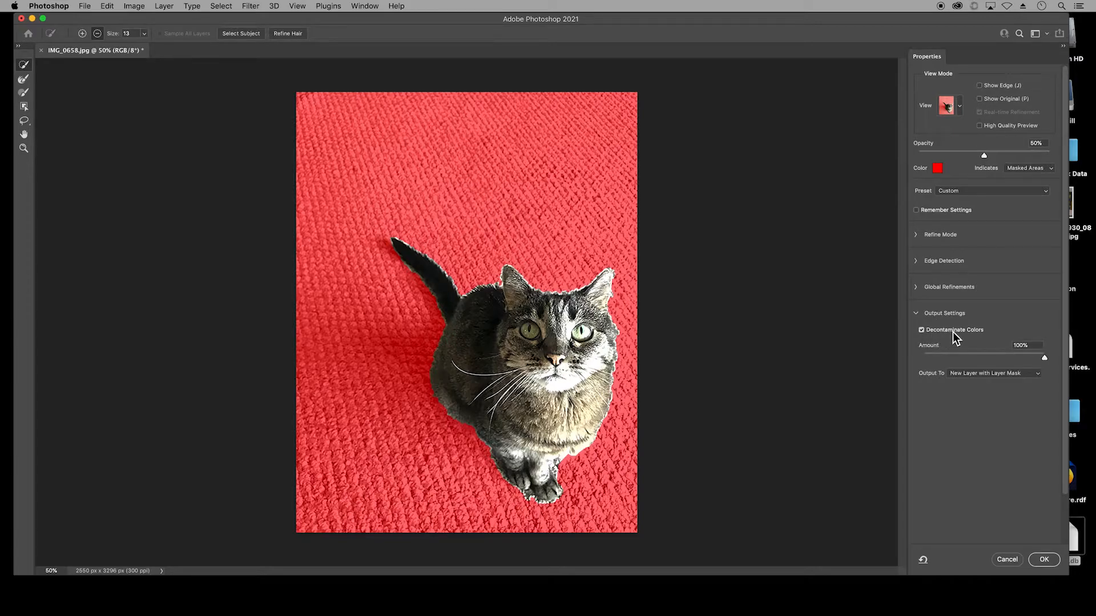
left_click_drag(1044, 357, 945, 358)
left_click_drag(944, 358, 1019, 358)
left_click(922, 330)
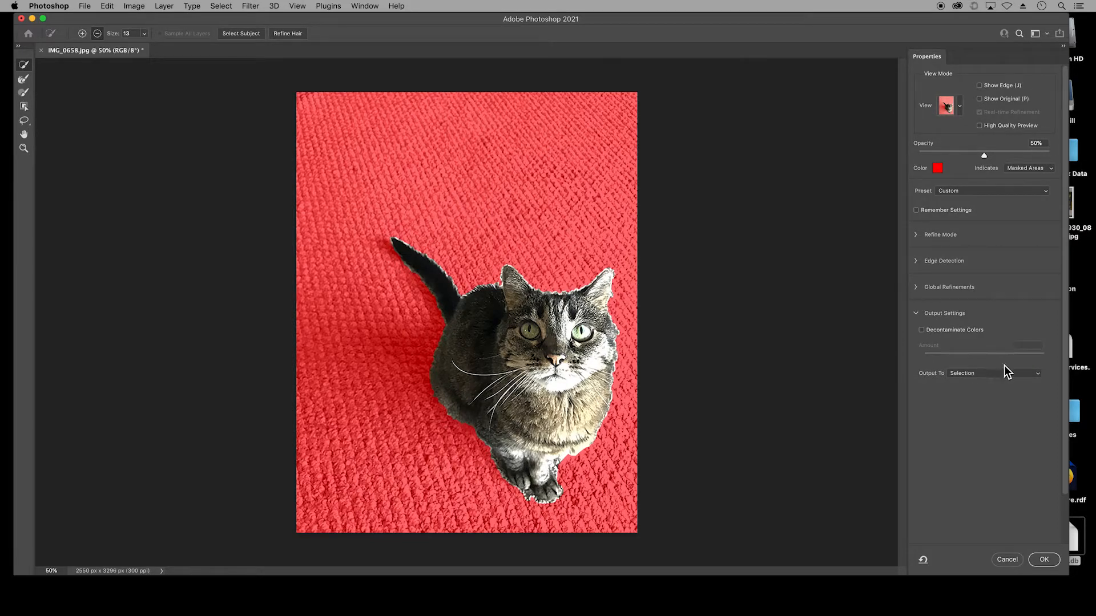
Output the refined cat selection as a New Layer with Layer Mask and finish Select and Mask.
left_click(1039, 373)
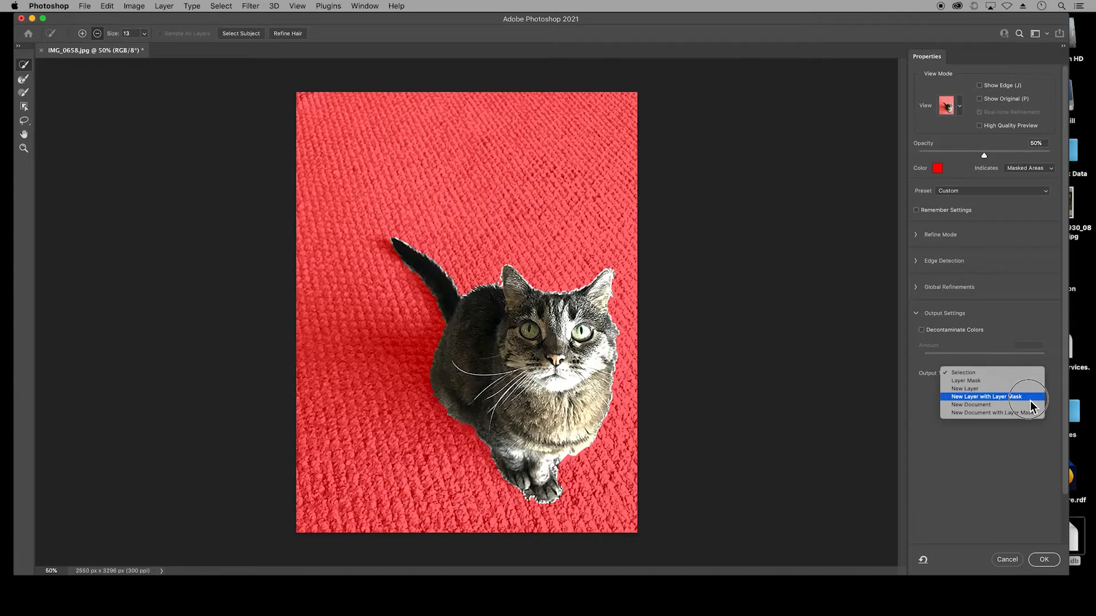
left_click(1031, 400)
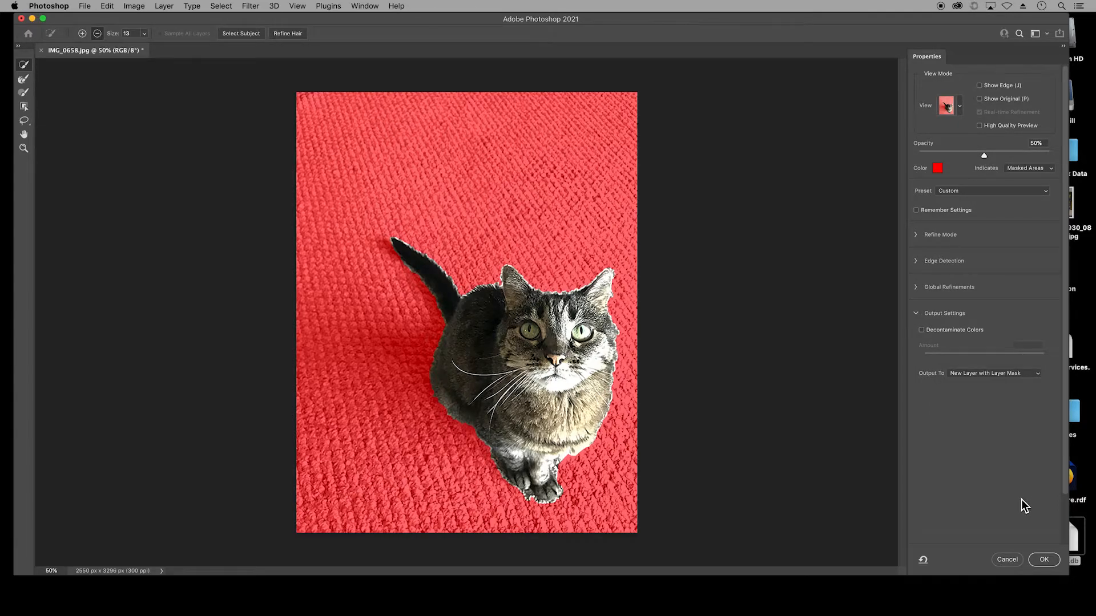
left_click(1044, 560)
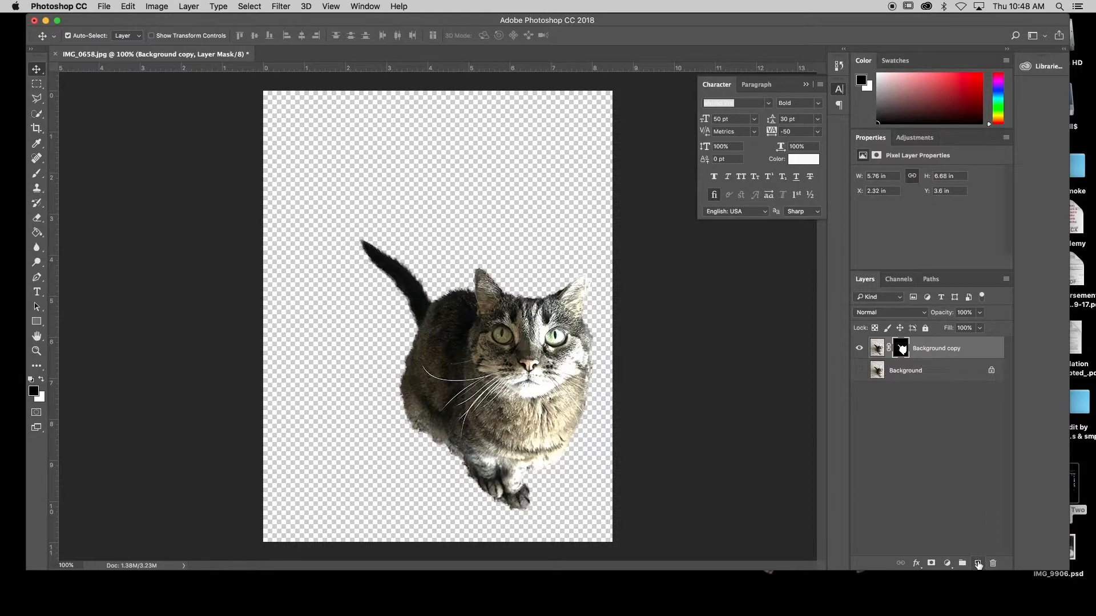
Add a new layer filled with black using the Paint Bucket and place it directly beneath the masked cat layer.
left_click(978, 564)
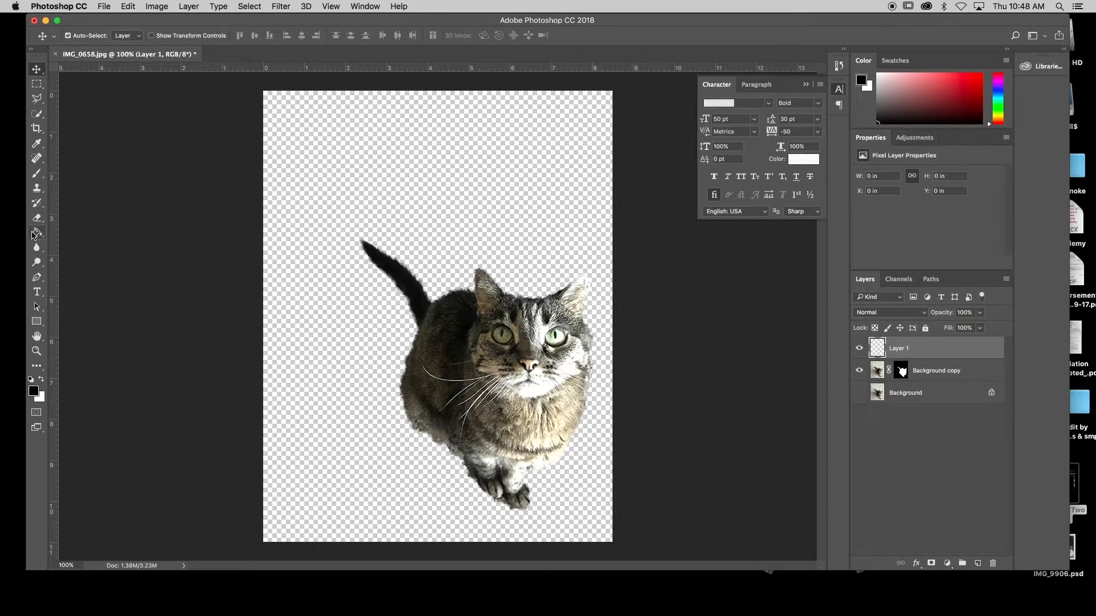
left_click(36, 234)
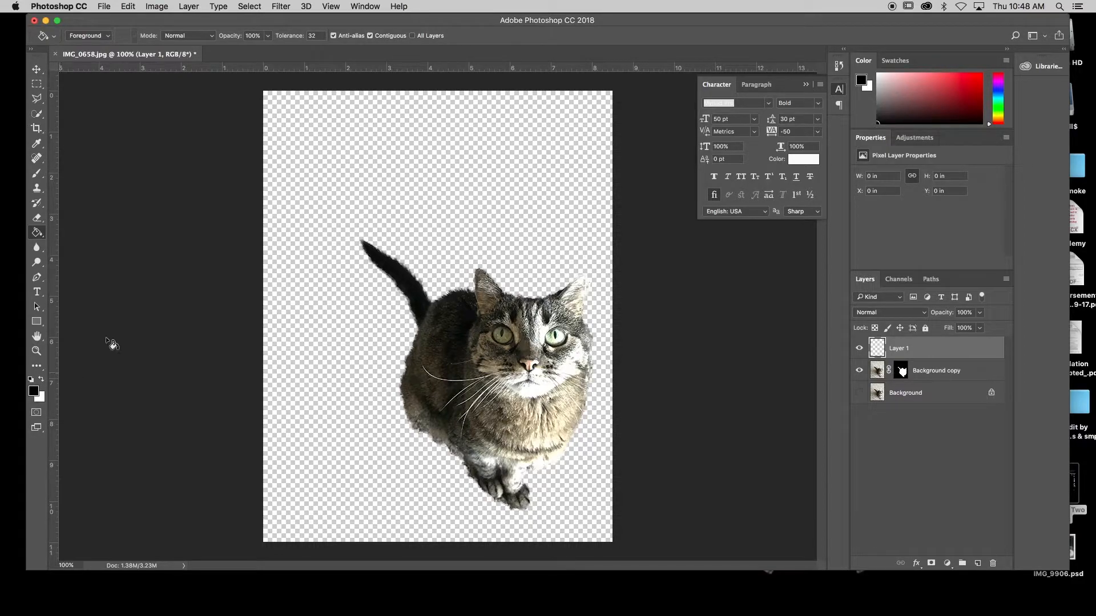
left_click(294, 201)
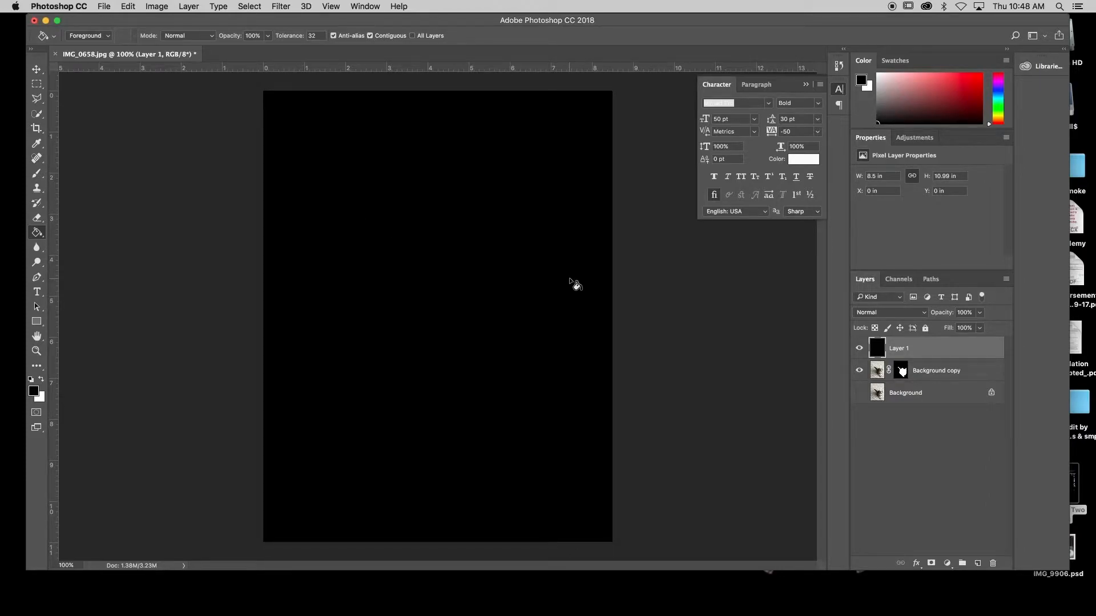
left_click(918, 346)
left_click_drag(924, 351, 921, 379)
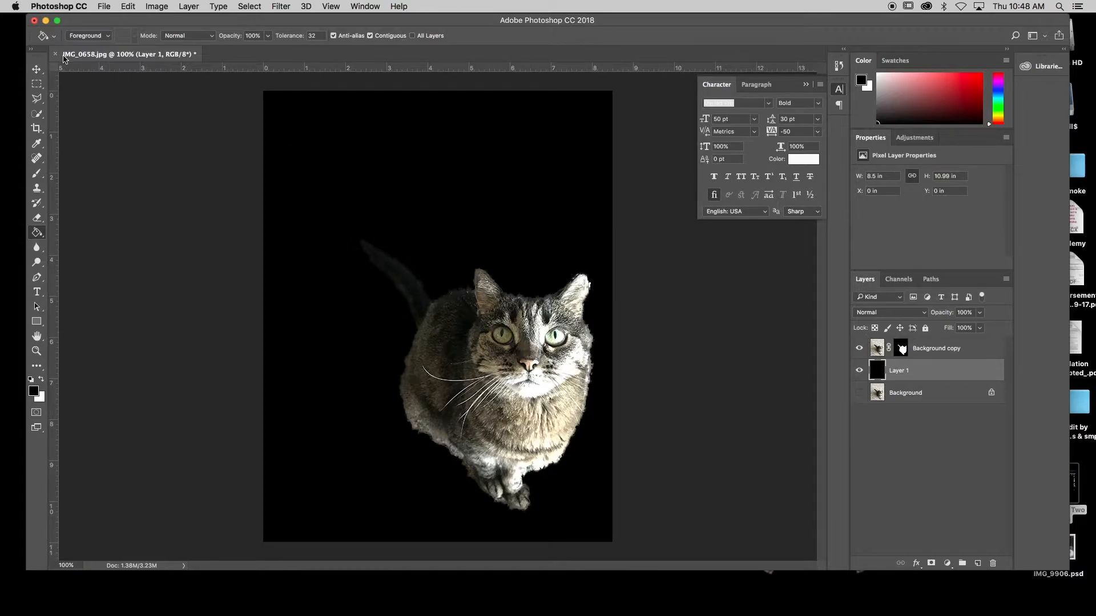
Switch to the "Cat text word list" document in Google Docs, copy the selected word list and return to Photoshop.
left_click(45, 20)
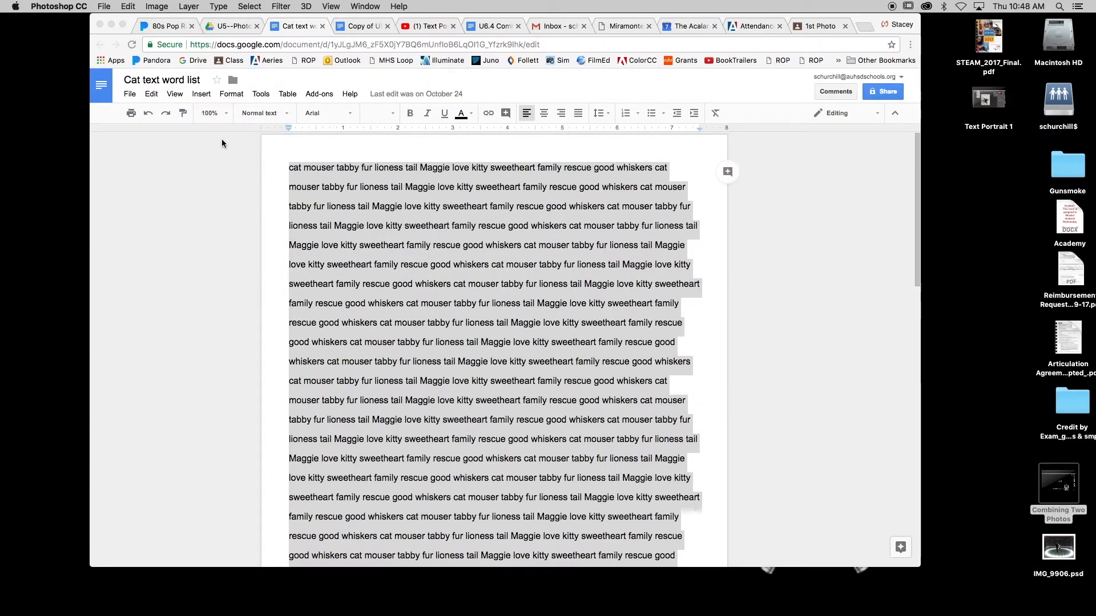
left_click(239, 157)
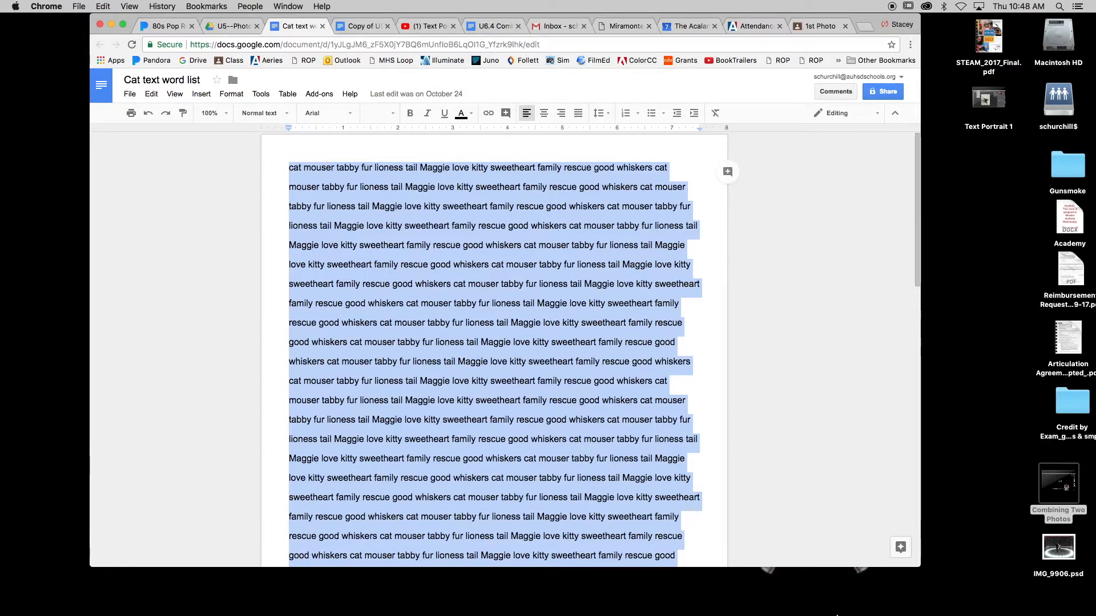
mouse_move(856, 614)
left_click(1008, 597)
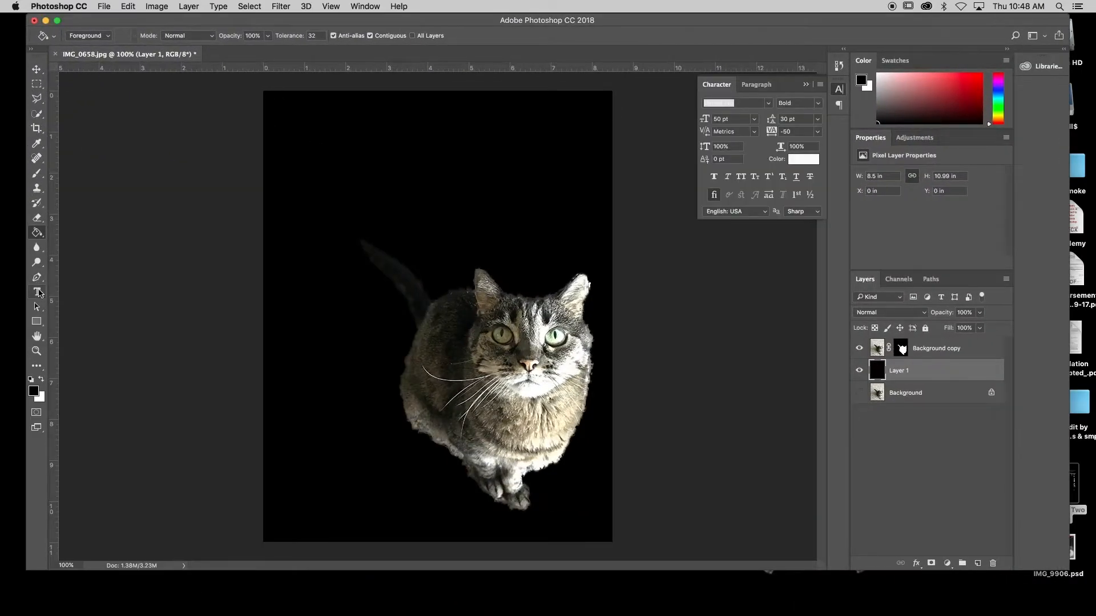
Paste the copied word list into a text box covering the whole canvas and move its layer above the masked cat layer.
left_click(38, 292)
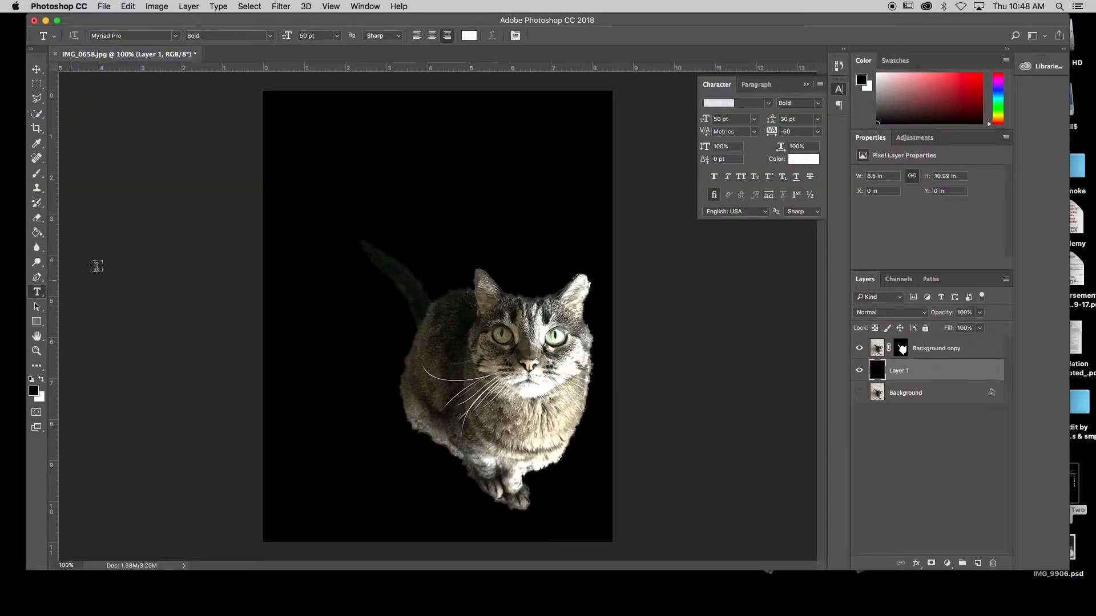
left_click_drag(264, 92, 613, 540)
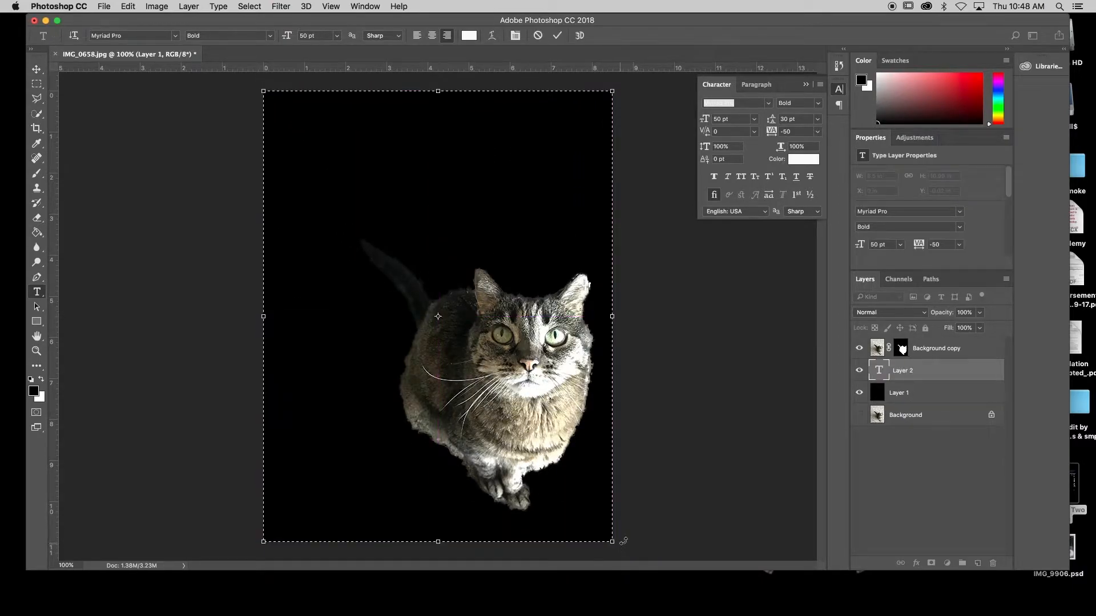
type("cat mouser tabby fur lioness tail Maggie love kitty sweetheart family rescue good whiskers cat mouser tabby fur lioness tail Maggie love kitty sweetheart family rescue good whiskers cat mouser tabby fur lioness tail Maggie love kitty sweetheart family rescue good whiskers cat mouser tabby fur lioness tail Maggie love kitty sweetheart family rescue good whiskers cat mouser tabby fur lioness tail Maggie love kitty sweetheart family rescue good whiskers cat mouser tabby fur lioness tail Maggie love kitty sweetheart family rescue good whiskers cat mouser tabby fur lioness tail Maggie love kitty sweetheart family")
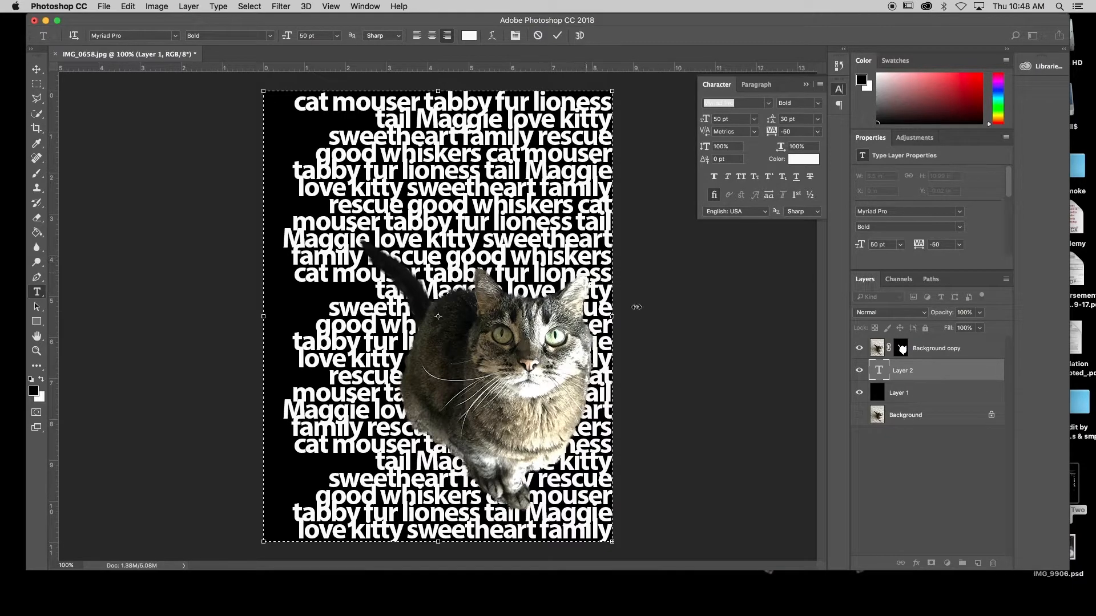
left_click(916, 372)
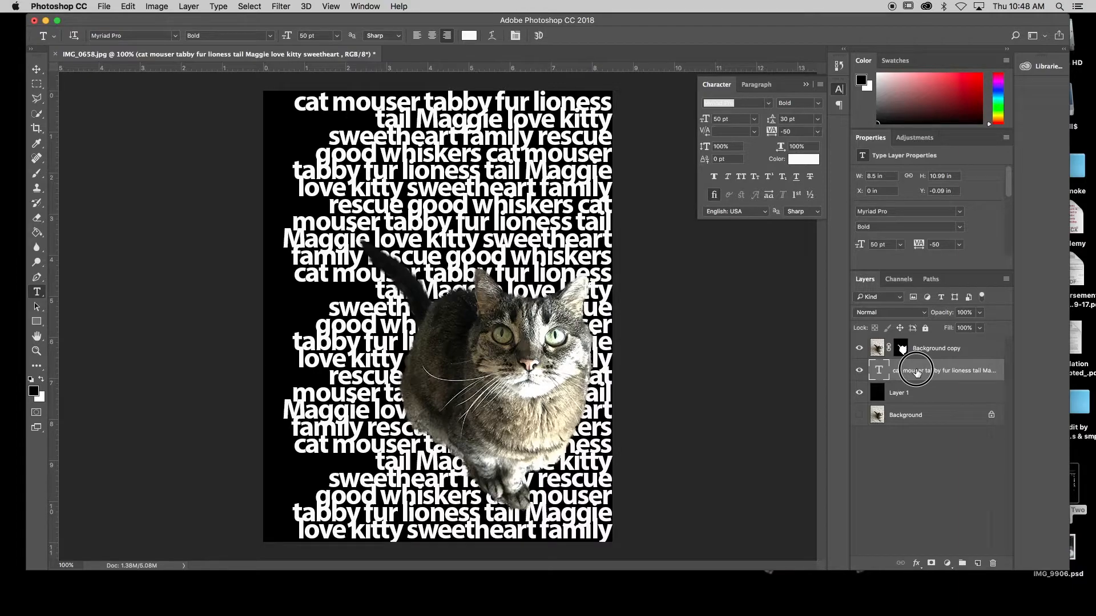
left_click_drag(916, 372, 922, 341)
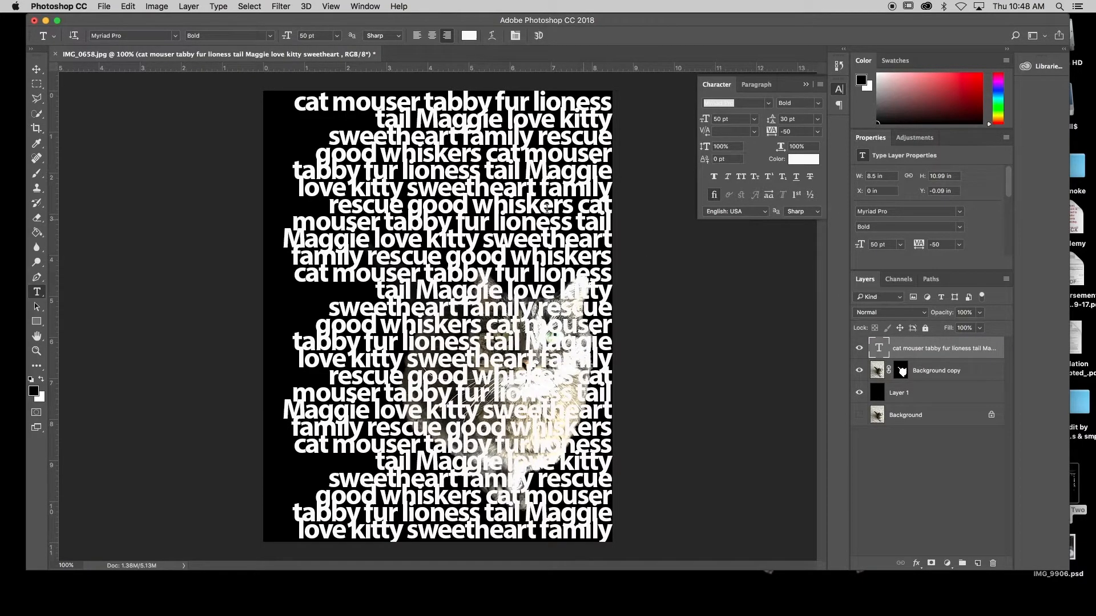
Select all the word-list text, try a font size of 18 pt and set it to 36 pt.
left_click(425, 177)
key("super+a")
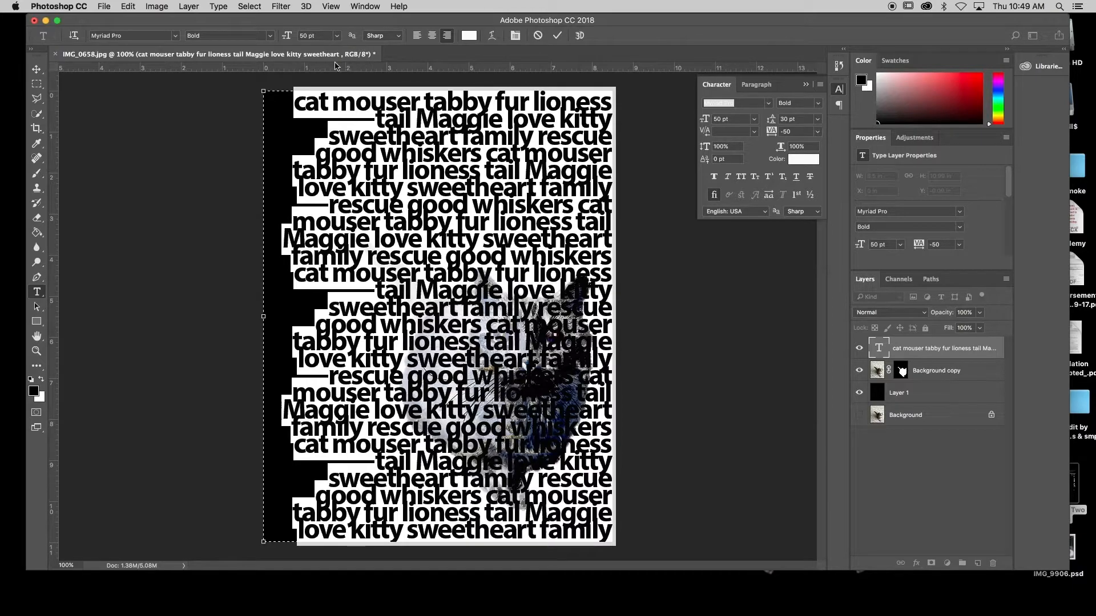
left_click(340, 38)
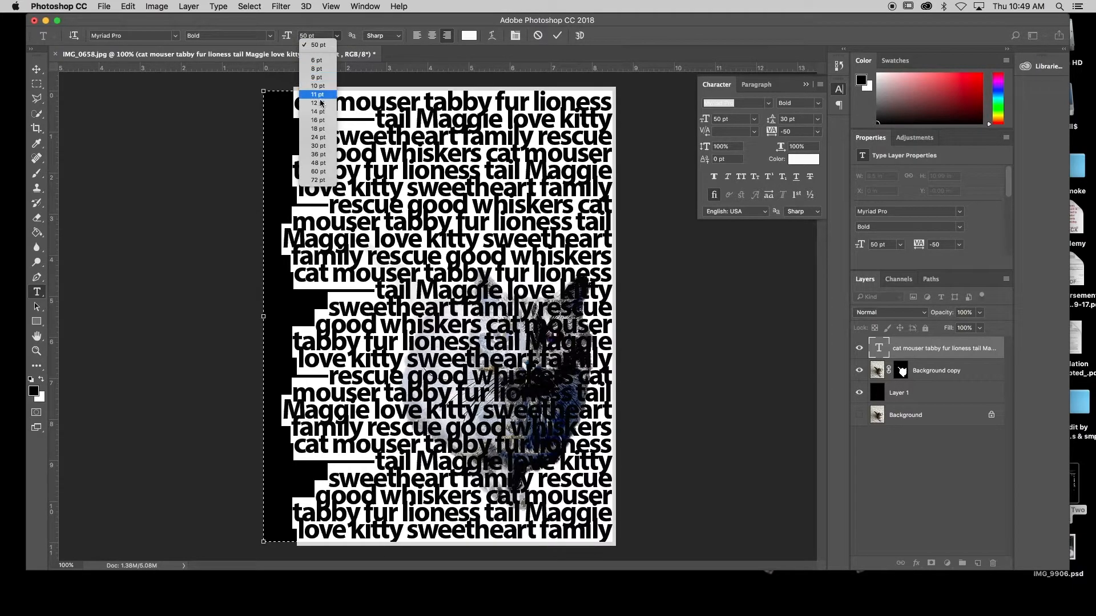
left_click(322, 180)
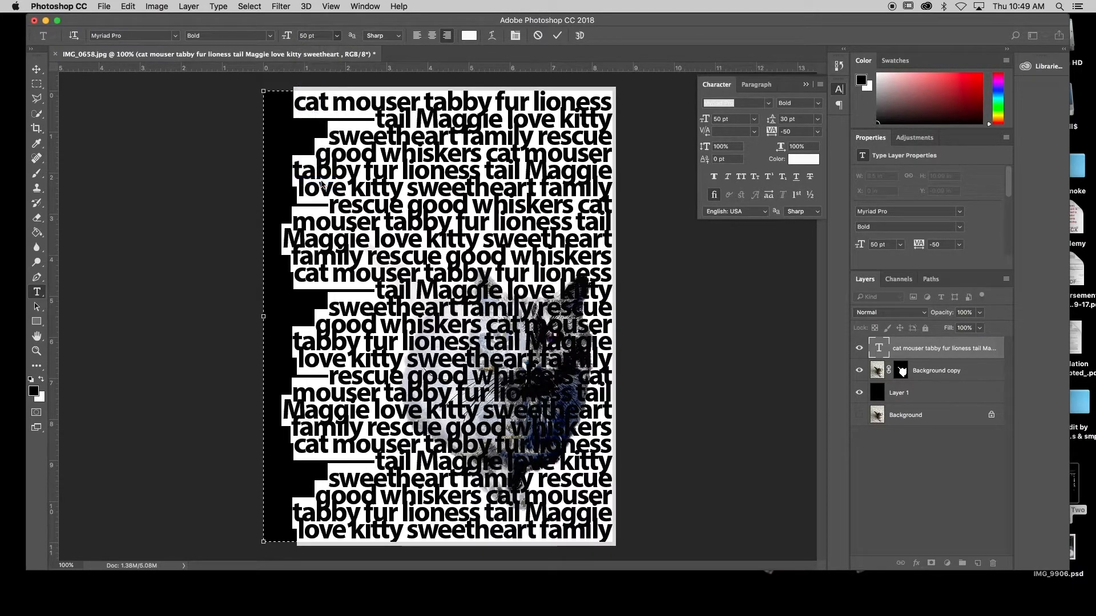
left_click(337, 36)
left_click(318, 128)
left_click(337, 35)
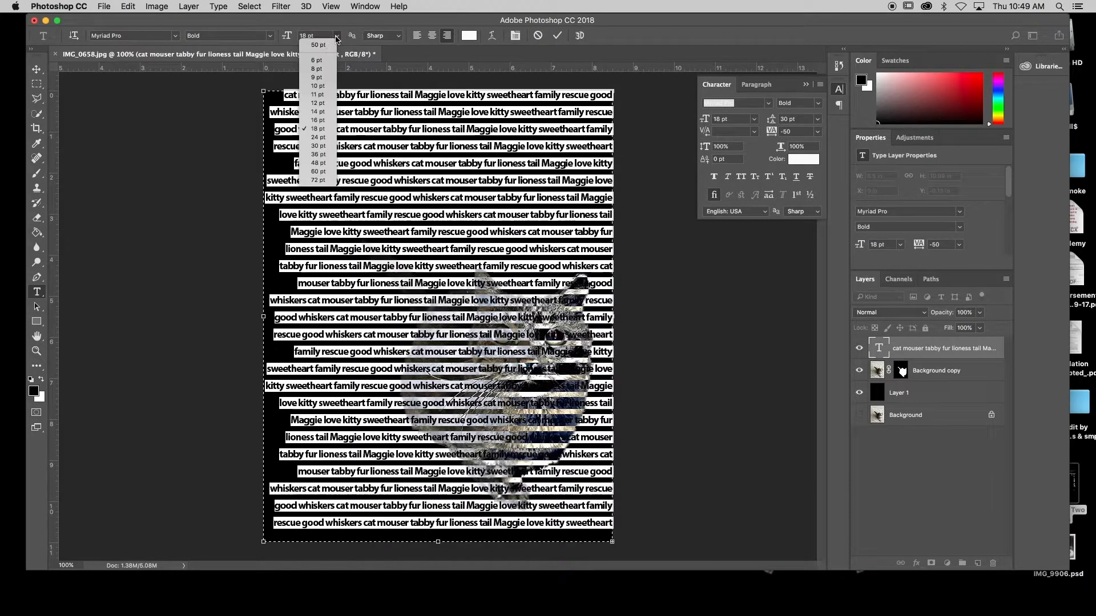
left_click(325, 153)
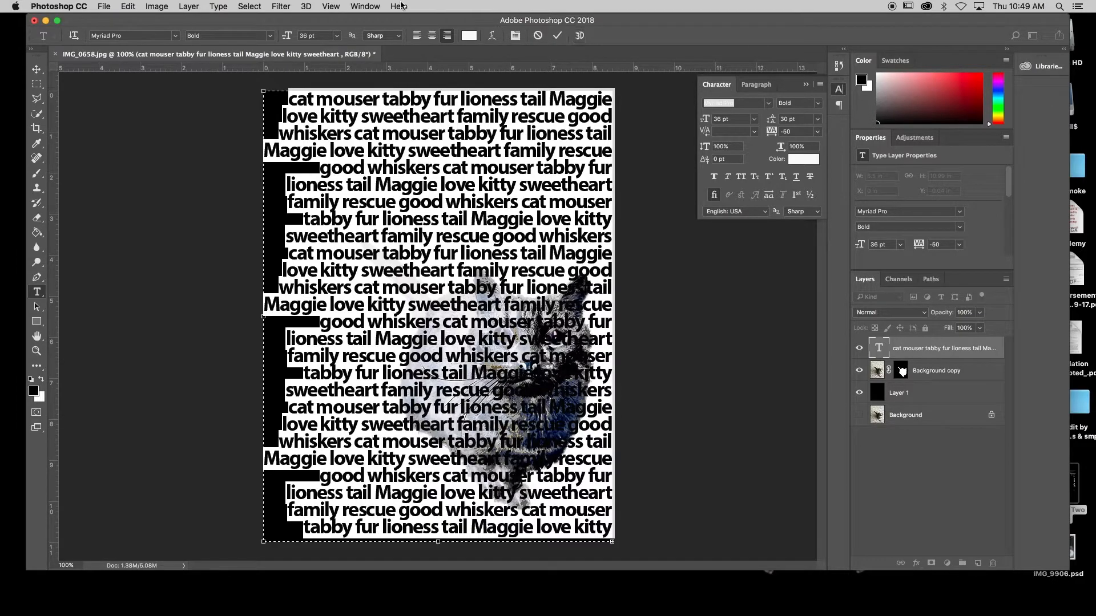
Tighten the line spacing of the text, trying a leading of 16 pt and setting it to 24 pt.
left_click(366, 6)
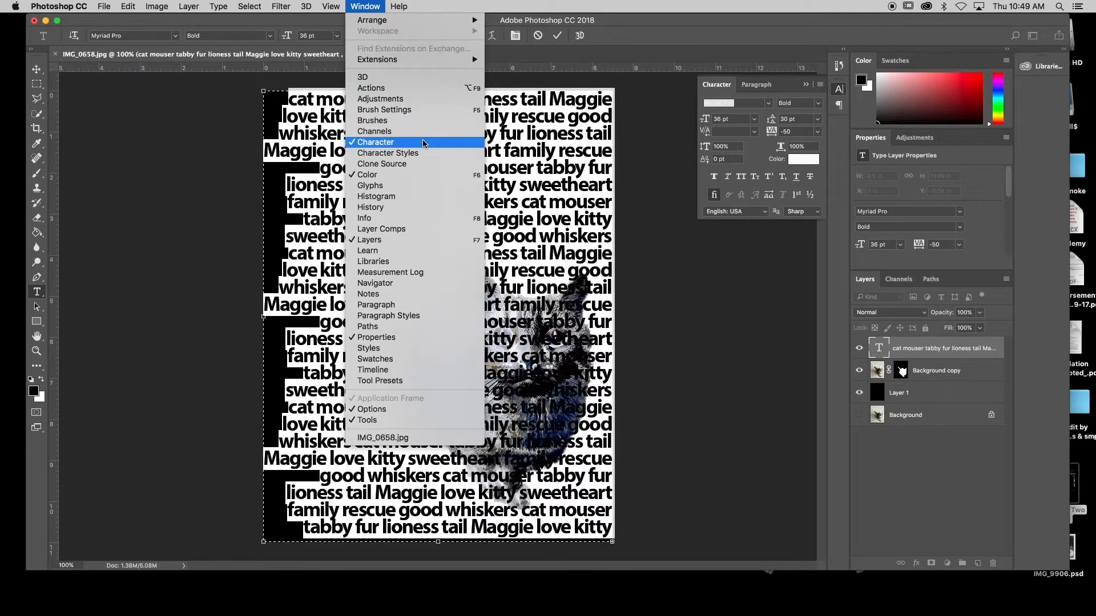
left_click(722, 89)
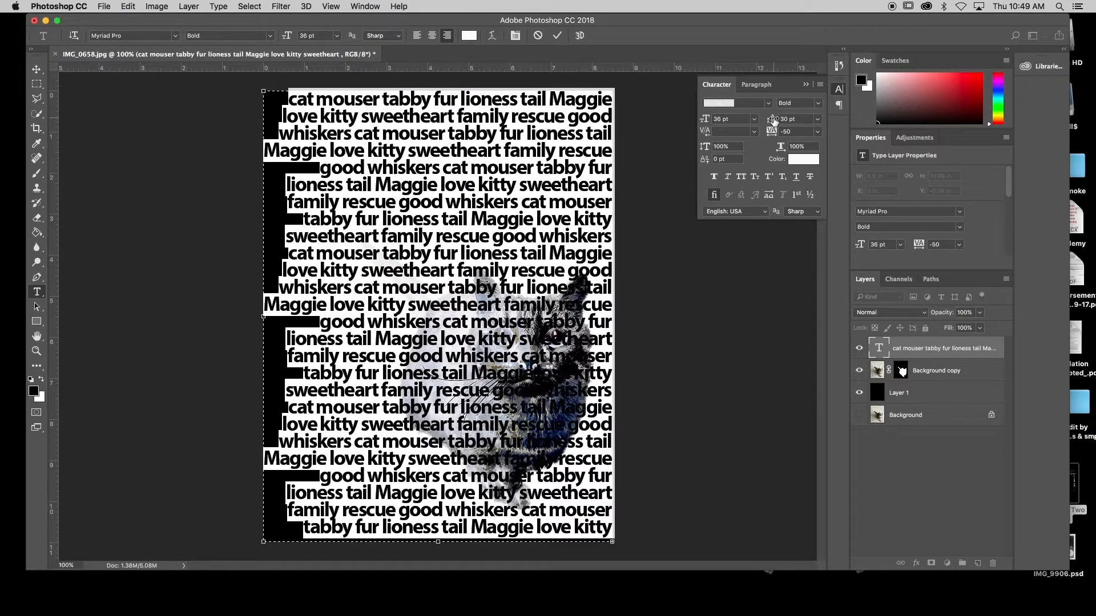
left_click(818, 121)
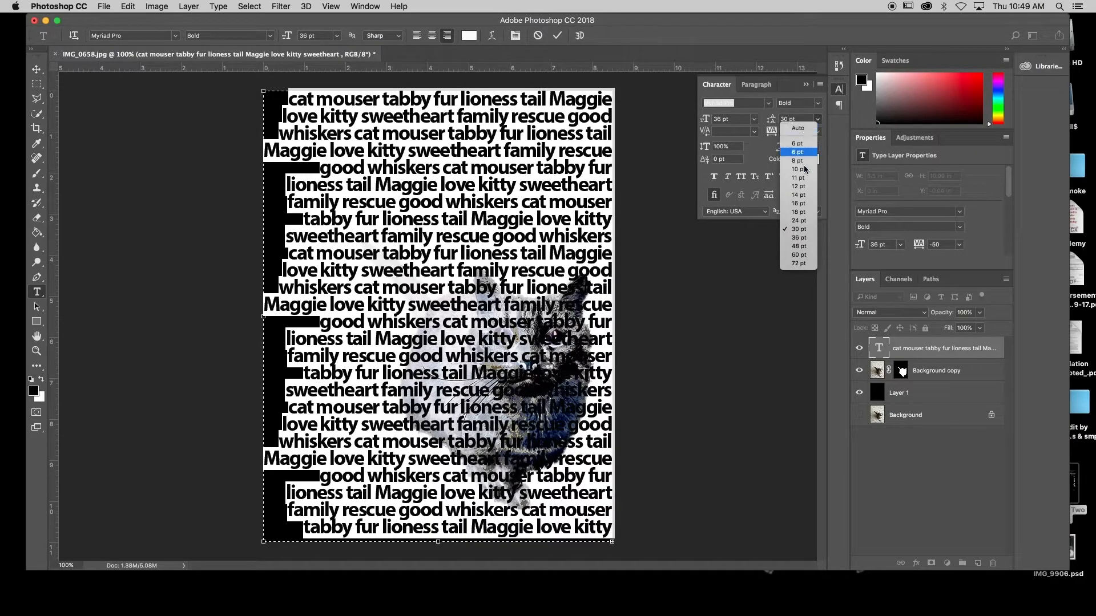
left_click(799, 204)
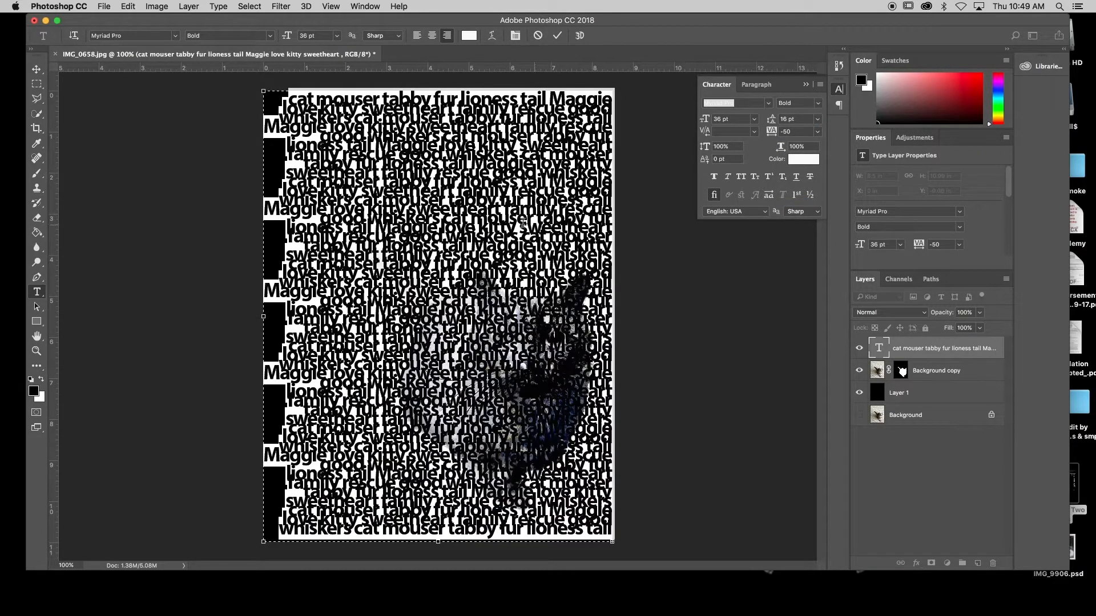
left_click(818, 119)
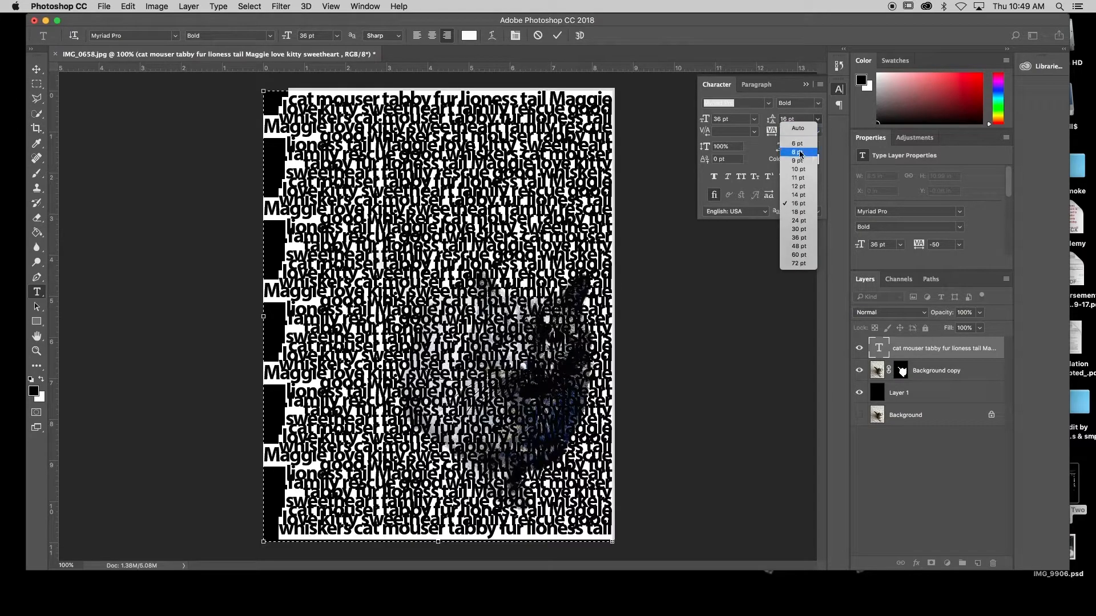
left_click(799, 221)
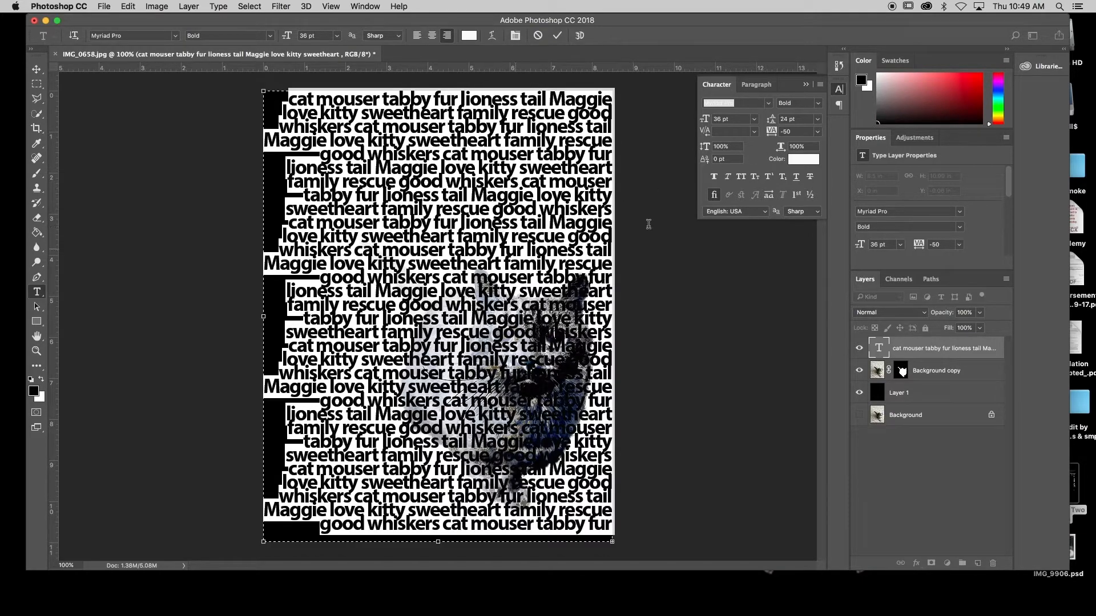
Try a tracking of -75 on the text, set it back to -50 and commit the text edit.
left_click(818, 132)
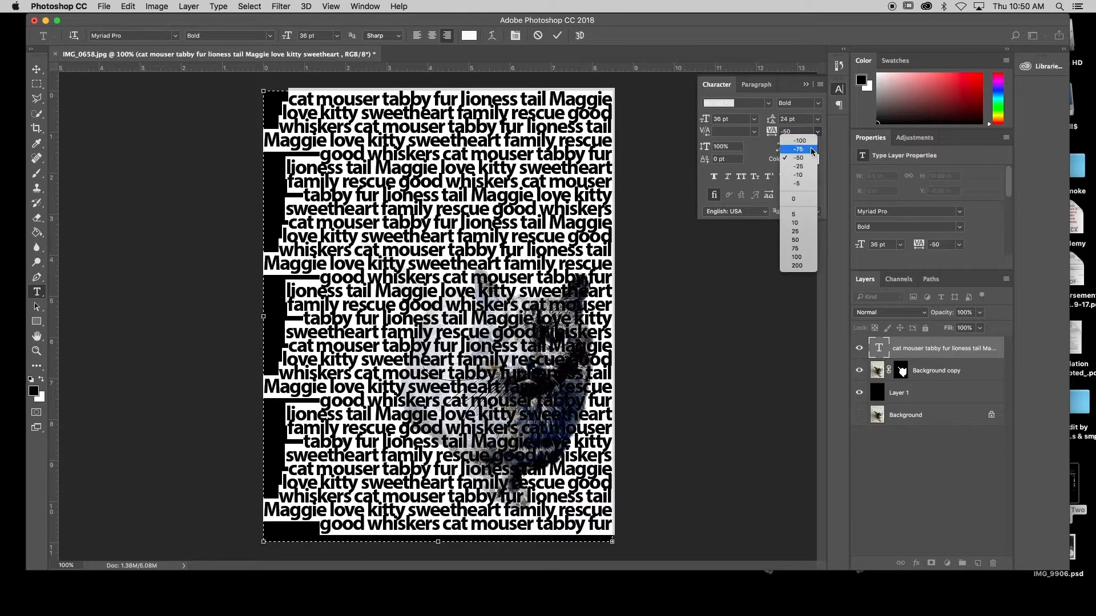
left_click(801, 149)
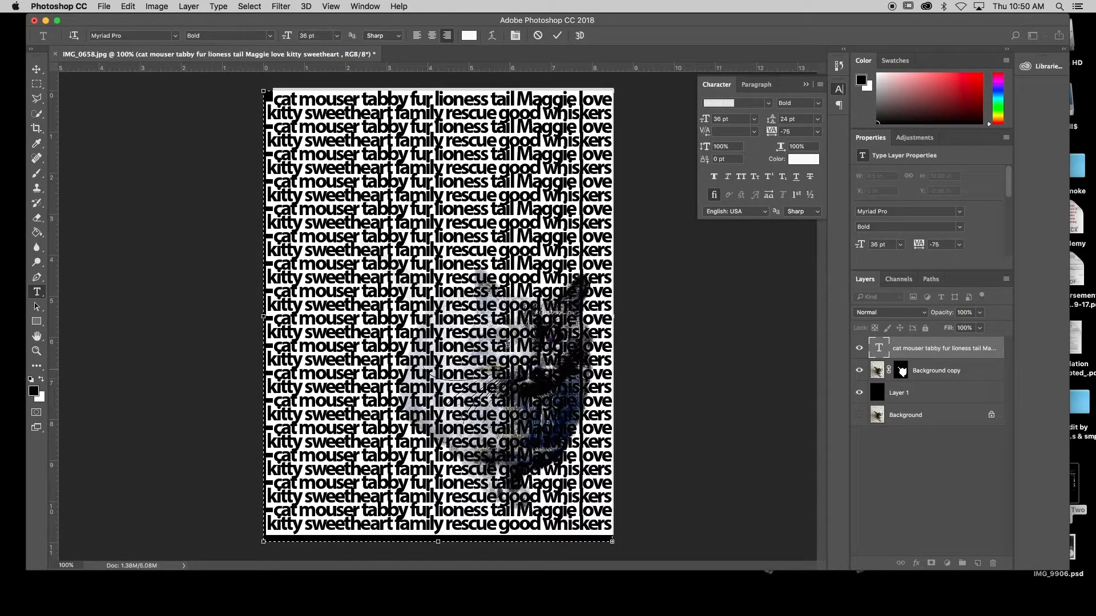
left_click(817, 131)
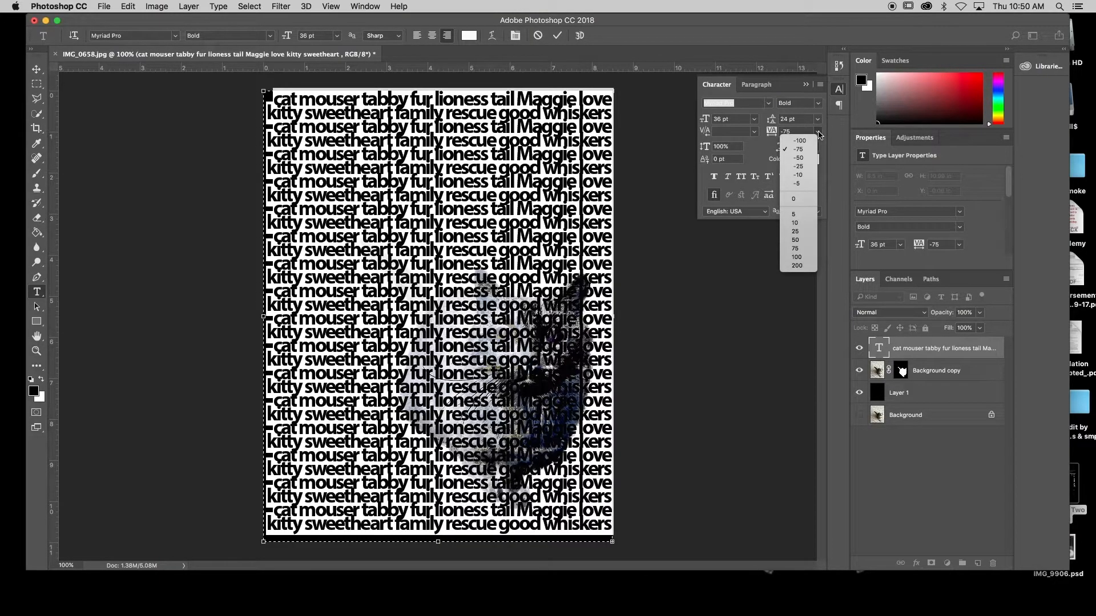
left_click(809, 158)
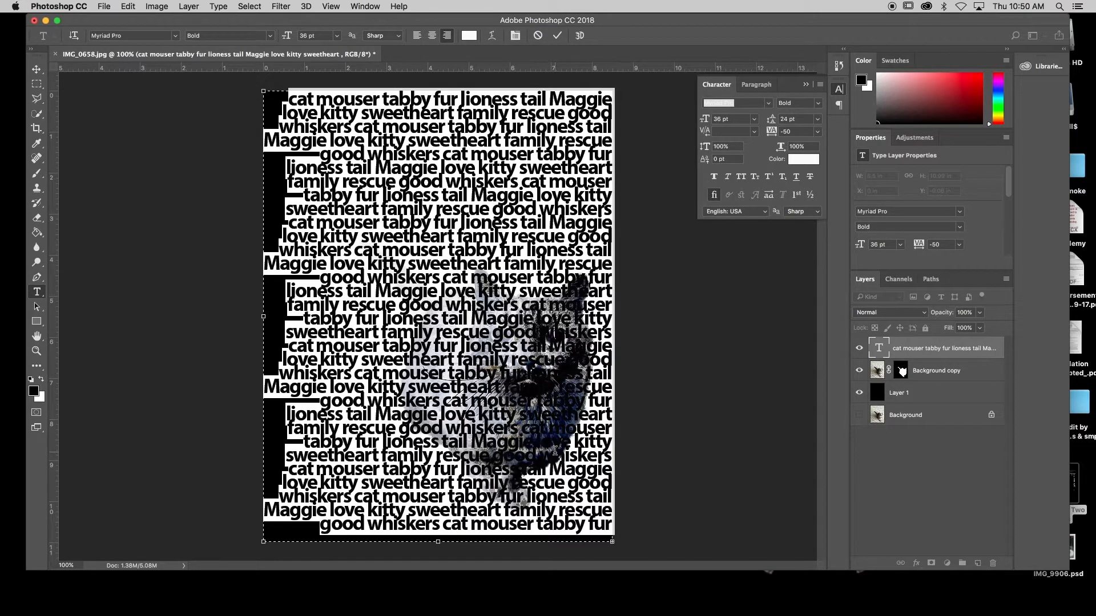
key("super+Return")
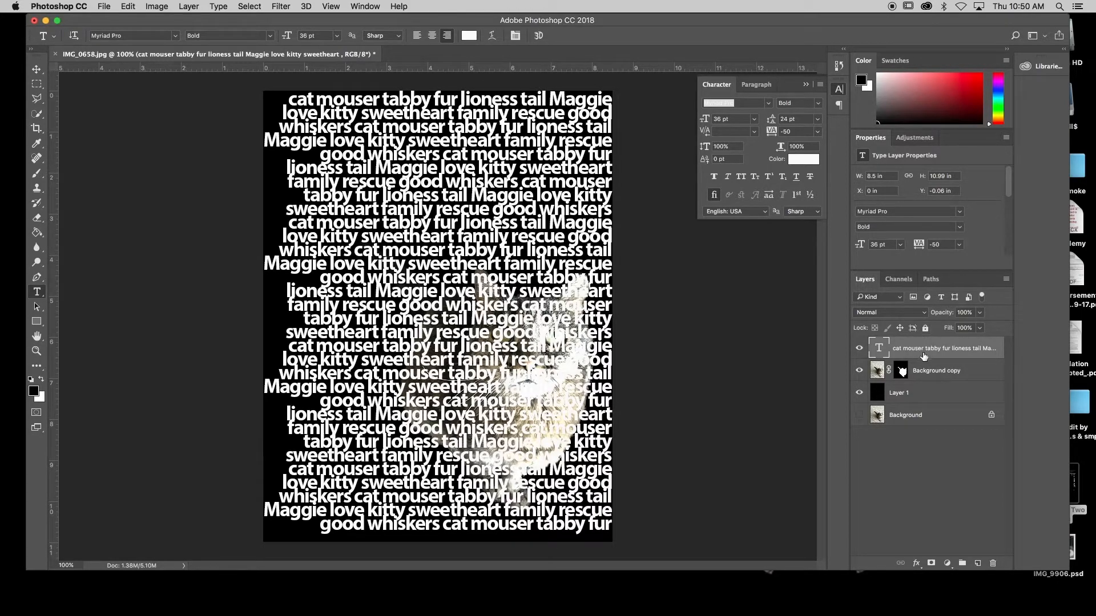
Move the masked cat layer above the word-list text layer and clip it to the text with a clipping mask.
left_click(934, 369)
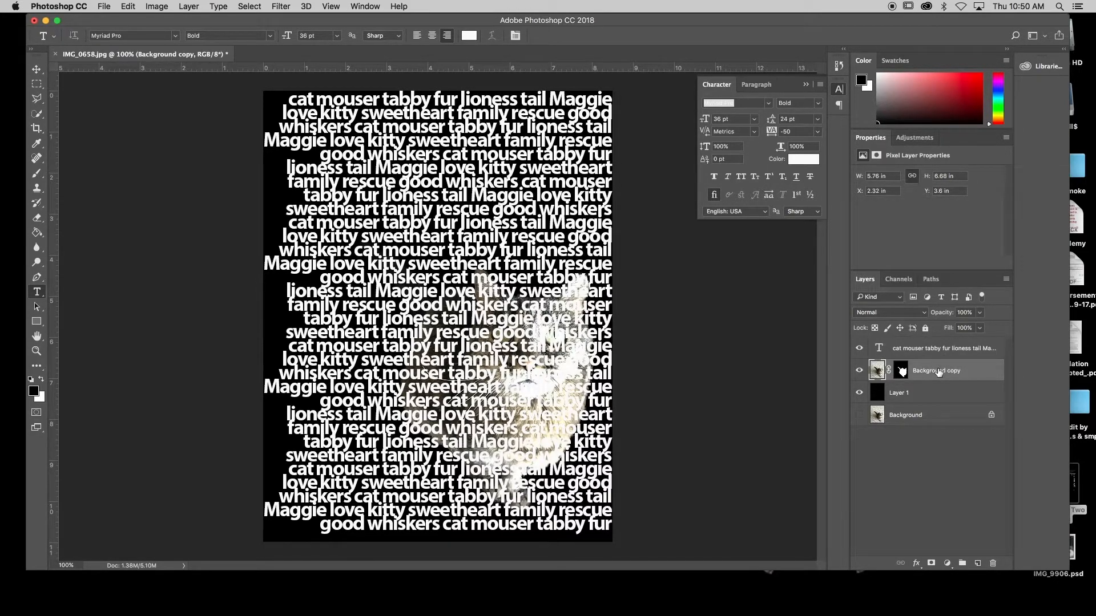
left_click_drag(939, 371, 934, 348)
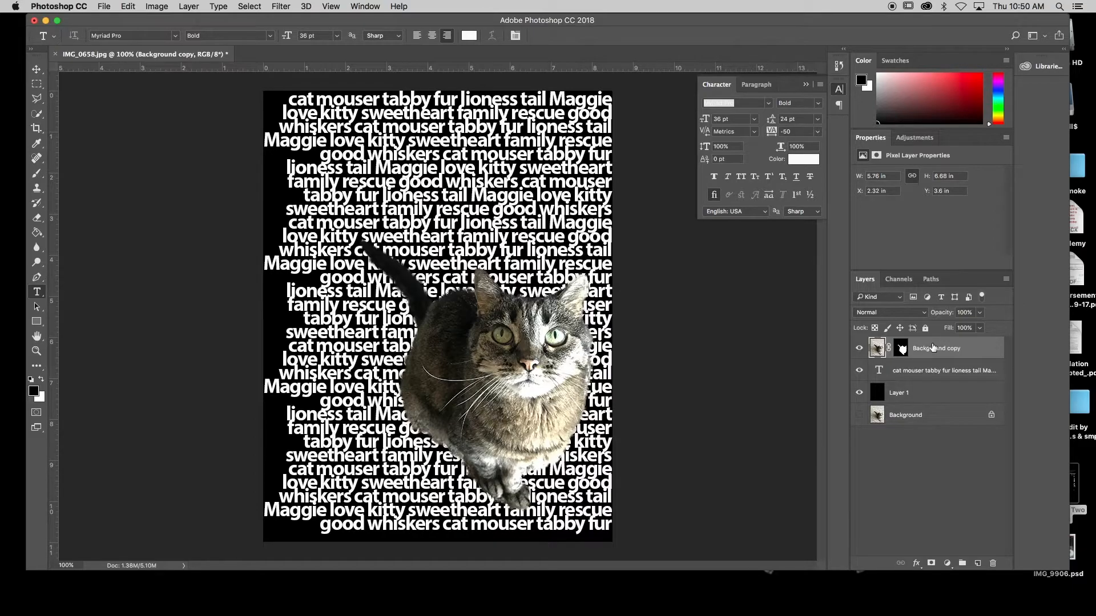
right_click(929, 351)
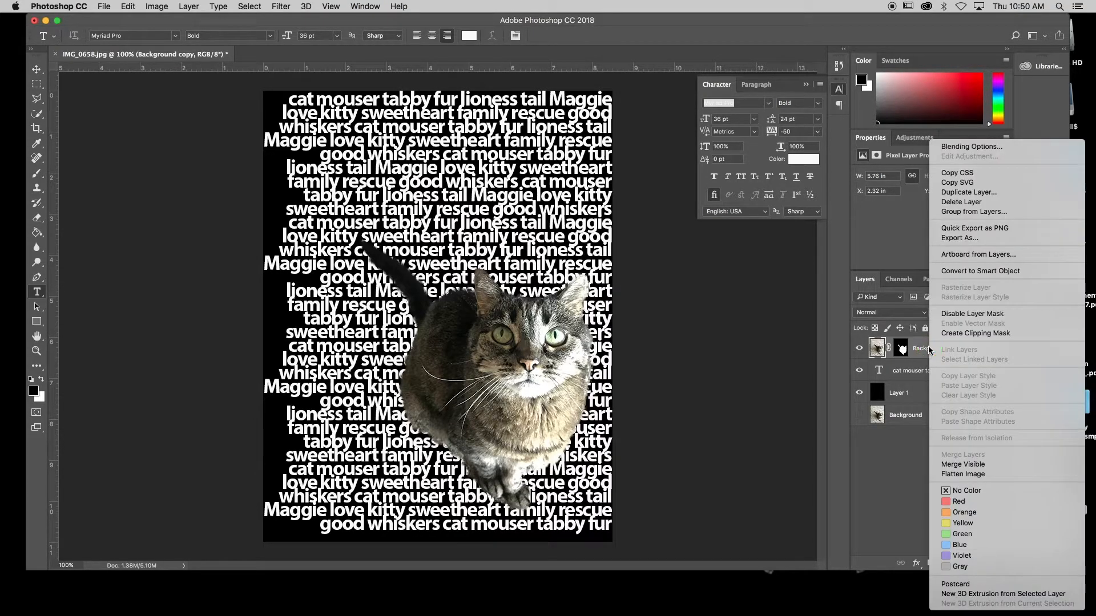
left_click(969, 334)
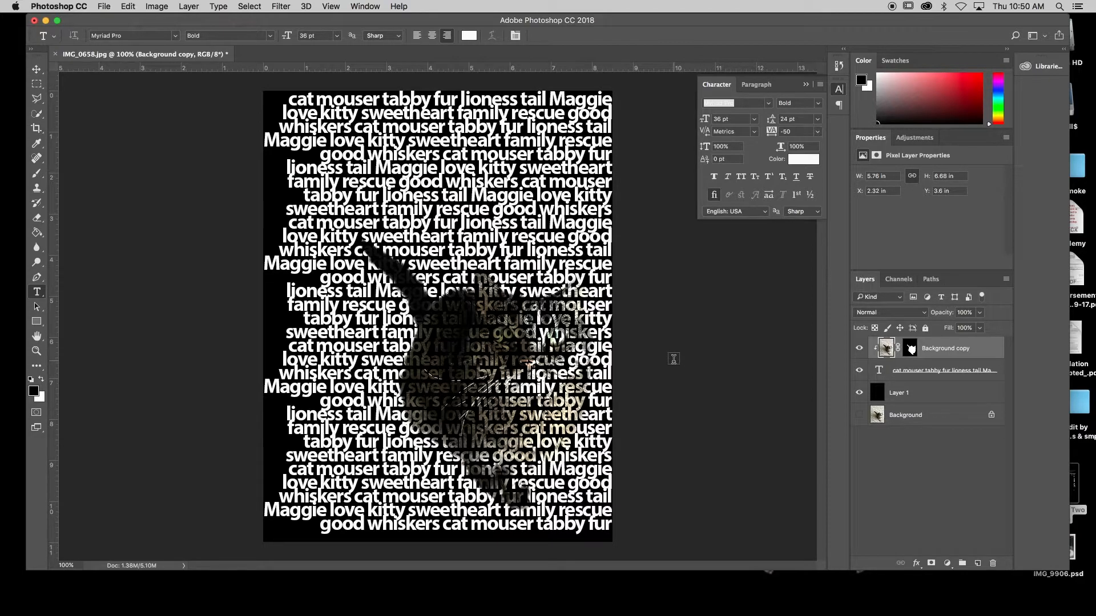
Recolour all the word-list text near-black #010101 and commit the text edit.
left_click(495, 291)
key("super+a")
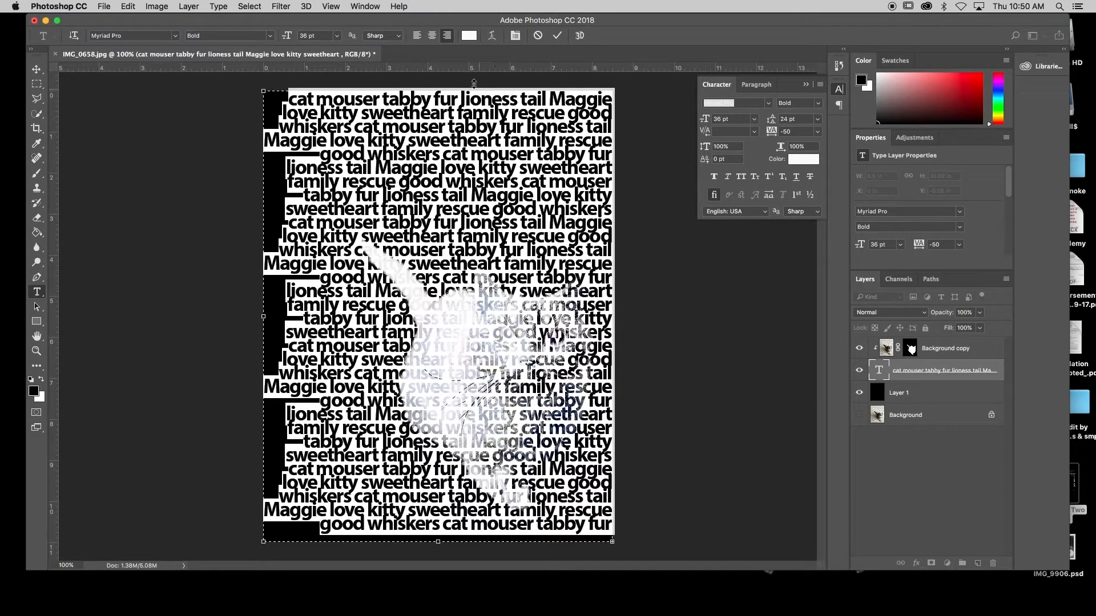
left_click(468, 36)
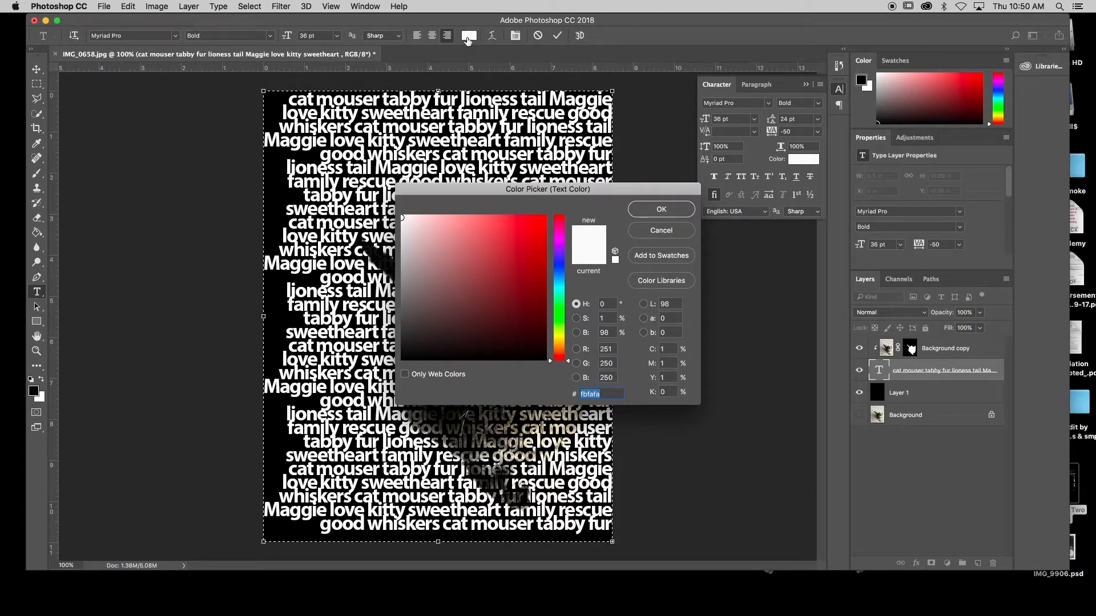
left_click(409, 359)
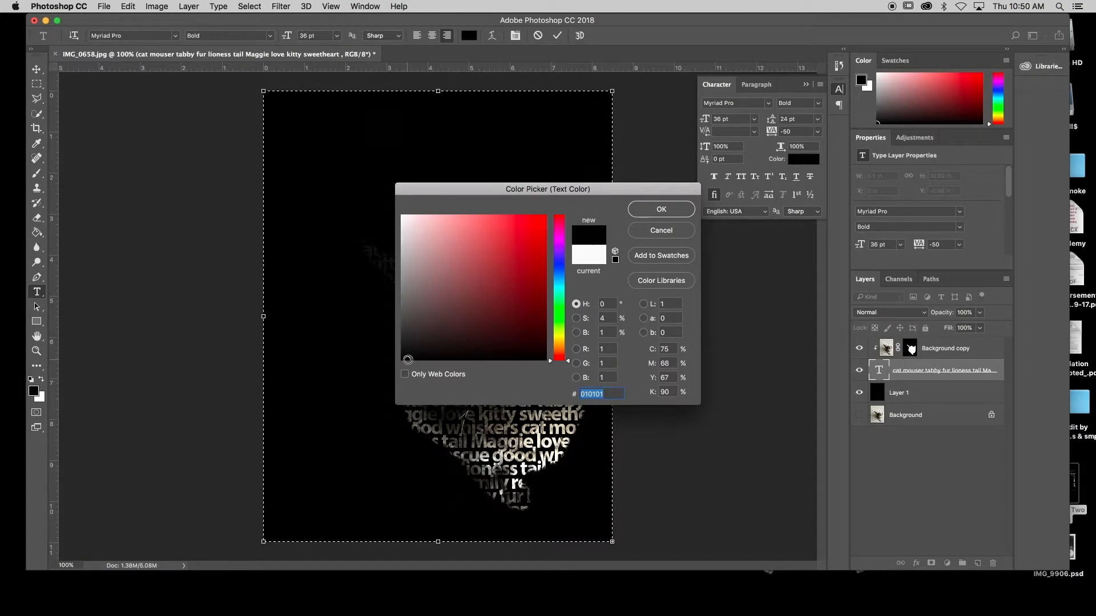
left_click(661, 209)
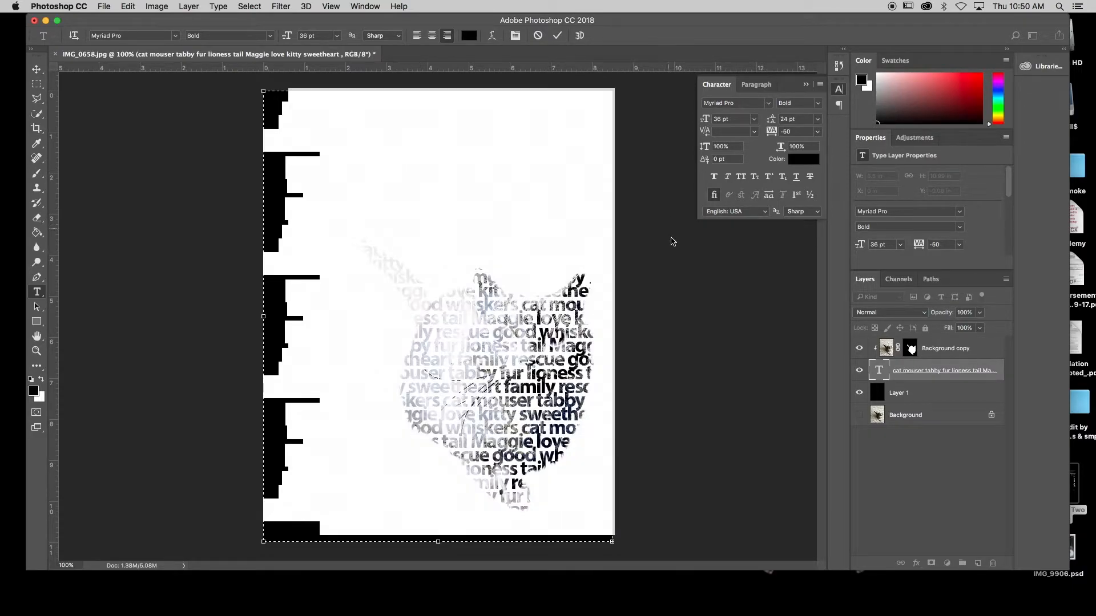
left_click(684, 257)
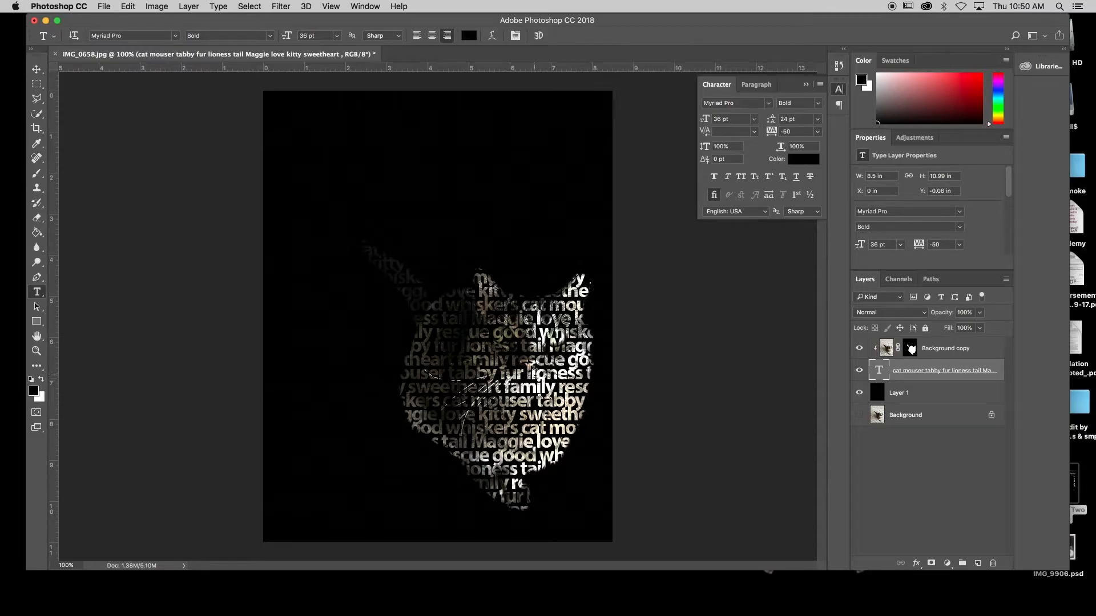
Add a Hue/Saturation adjustment, move it above the masked cat layer, try a saturation of -98 and set it to +8.
key("super+equal")
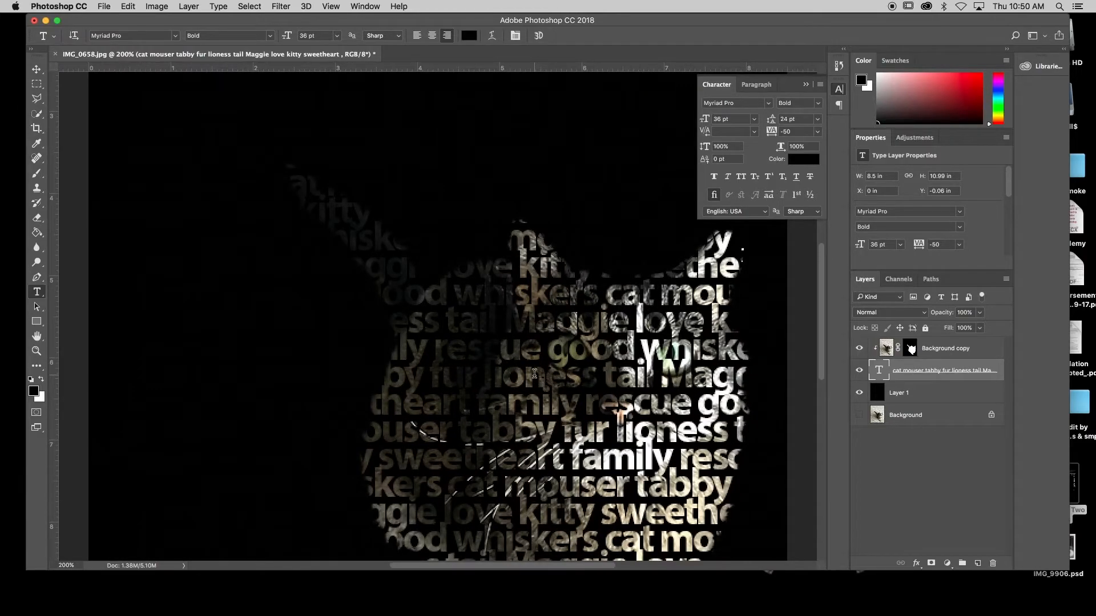
scroll(626, 375, "down", 5)
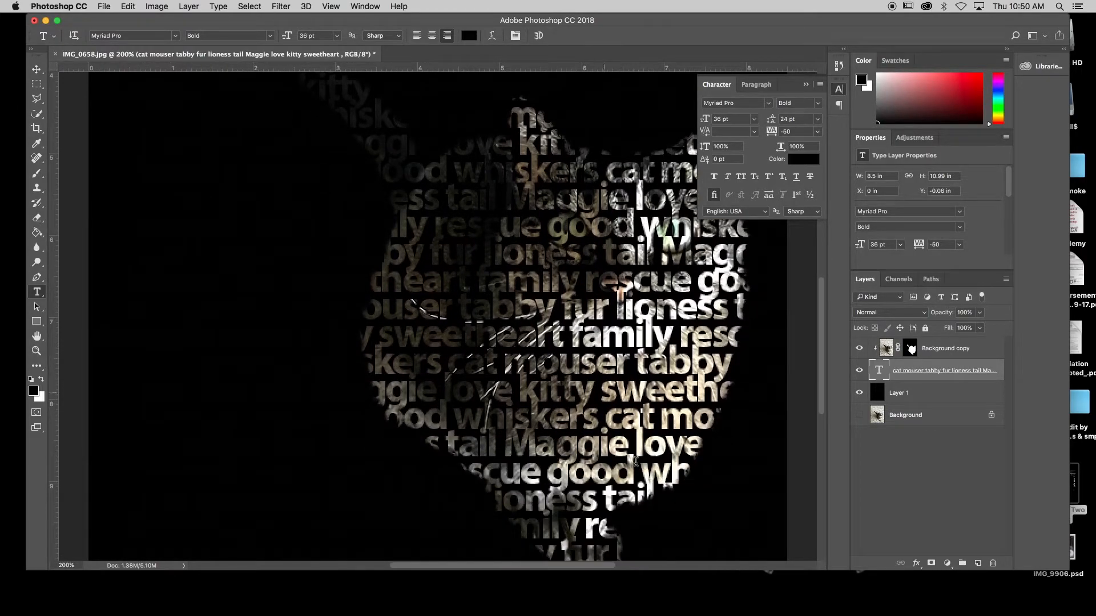
left_click_drag(603, 567, 647, 567)
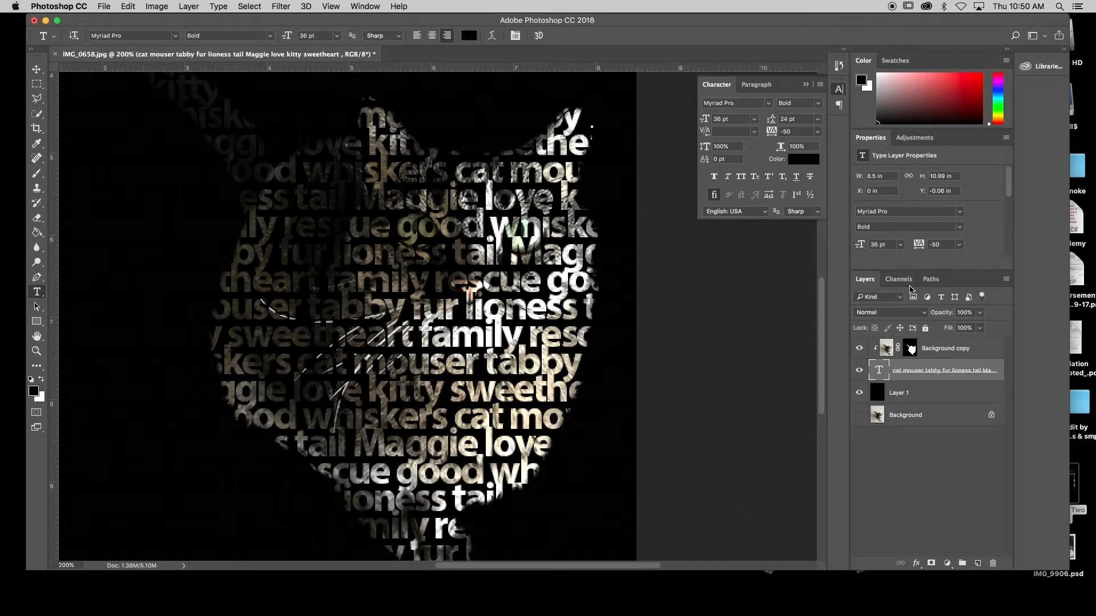
left_click(914, 139)
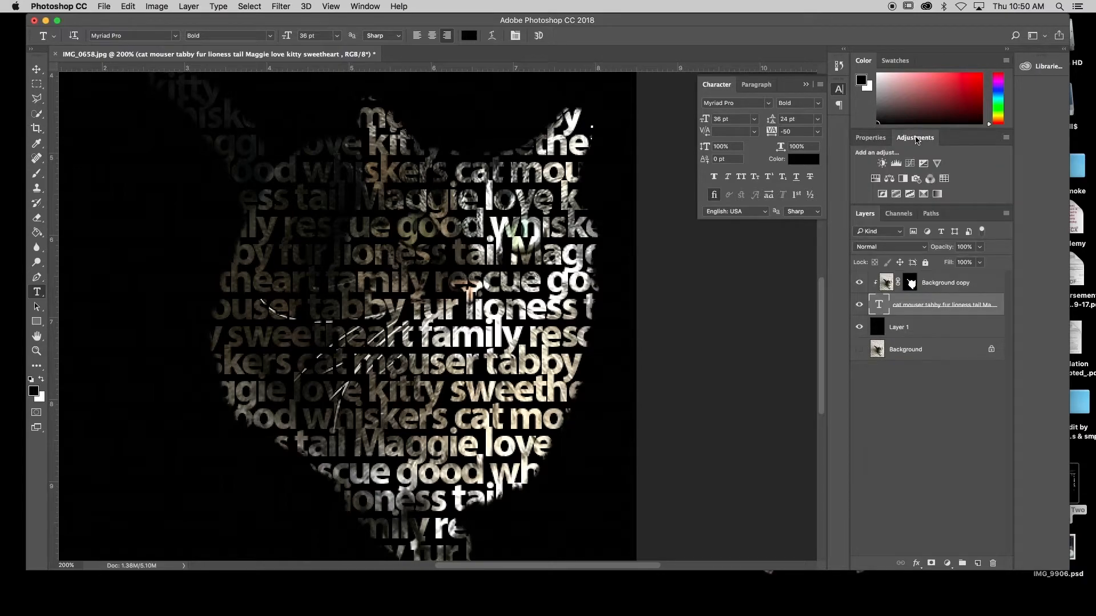
left_click(875, 179)
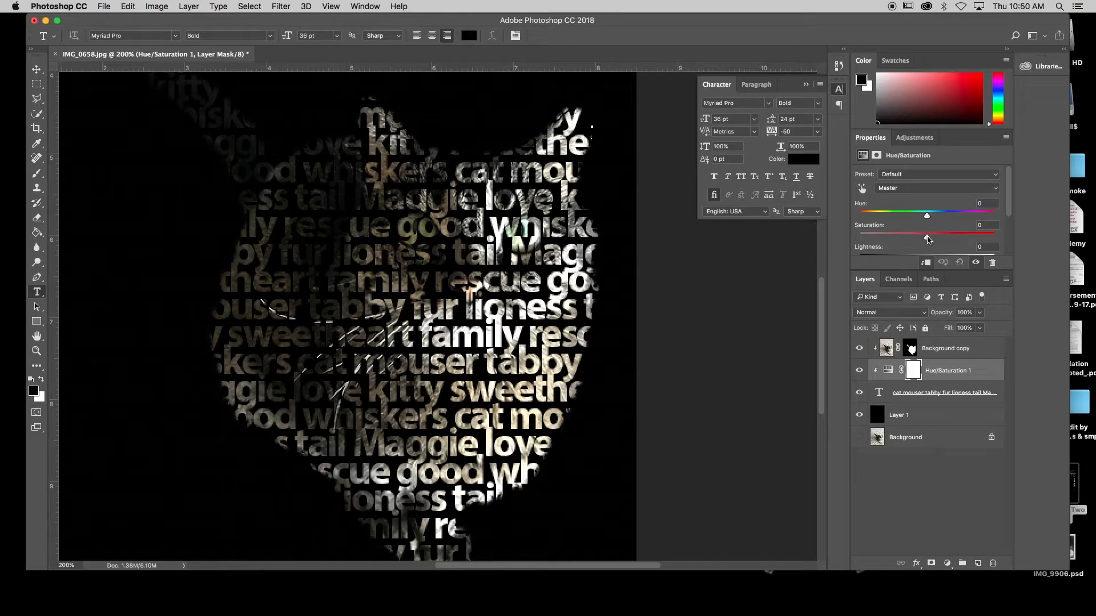
left_click_drag(927, 239, 860, 240)
left_click_drag(942, 375, 936, 347)
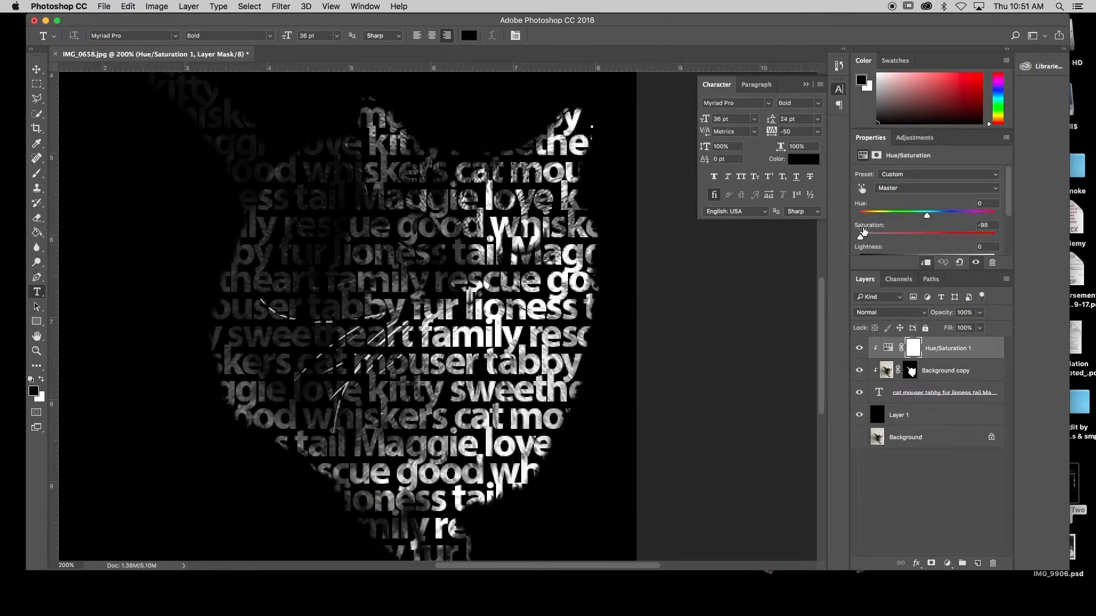
left_click_drag(862, 236, 934, 238)
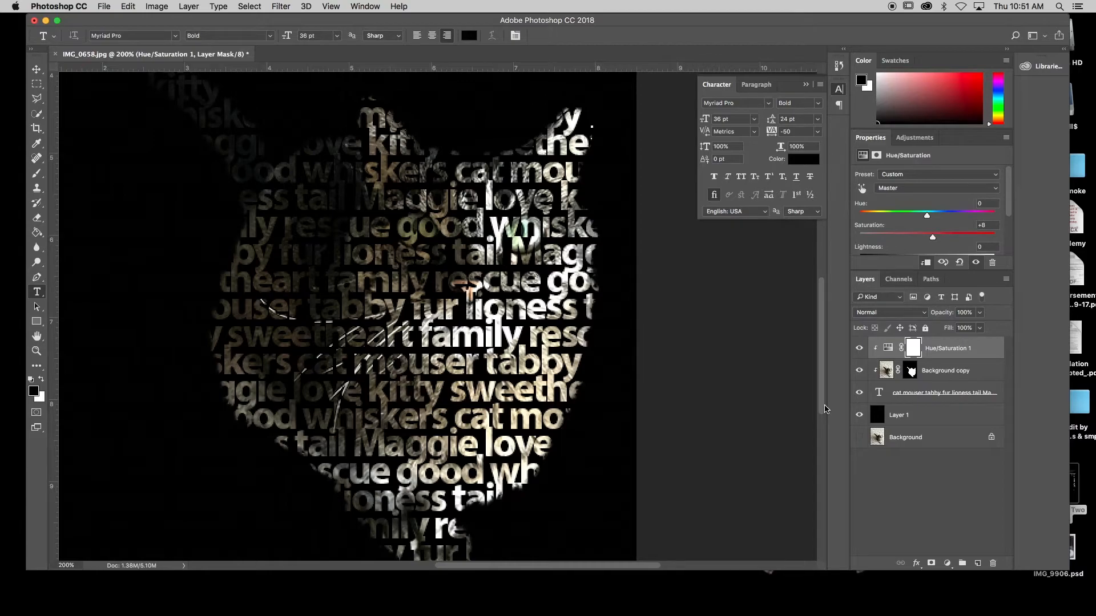
key("super+minus")
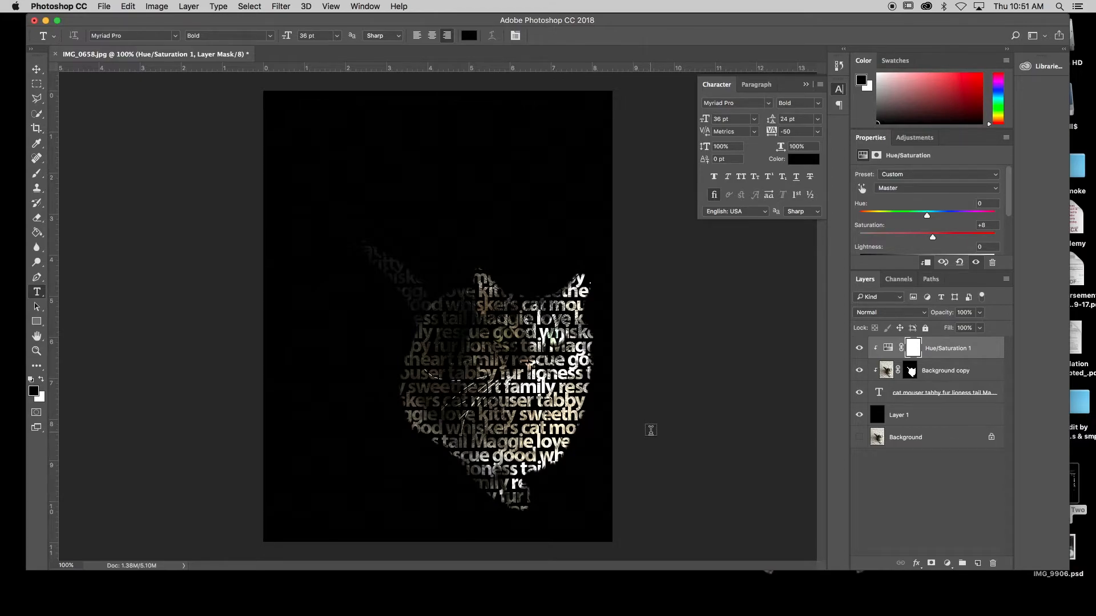
Recolour all the word-list text near-white #f7f5f5 and commit the text edit.
left_click(525, 372)
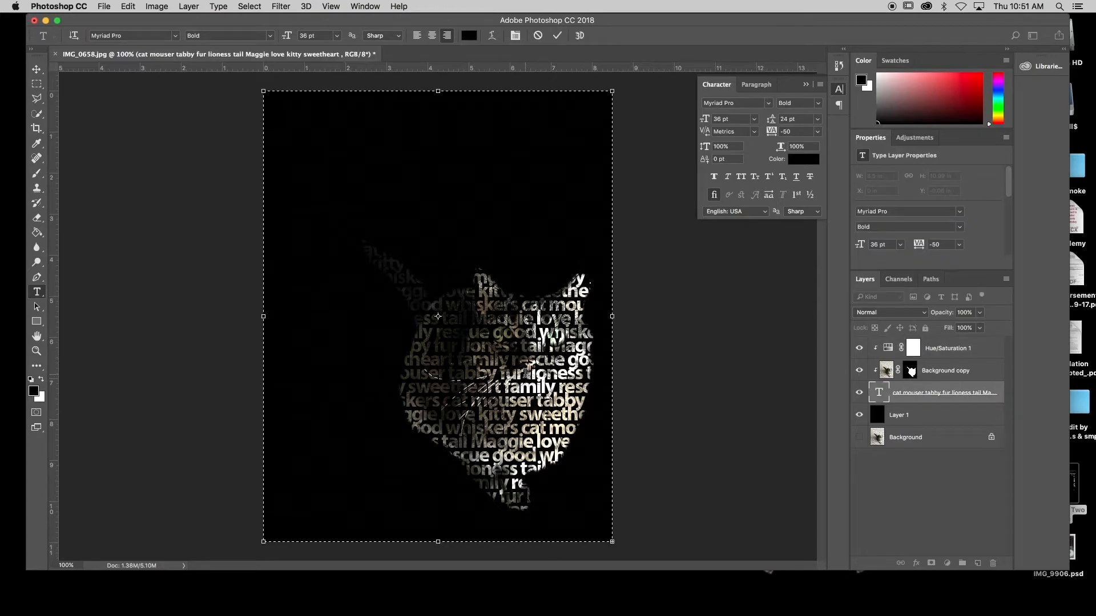
key("ctrl+a")
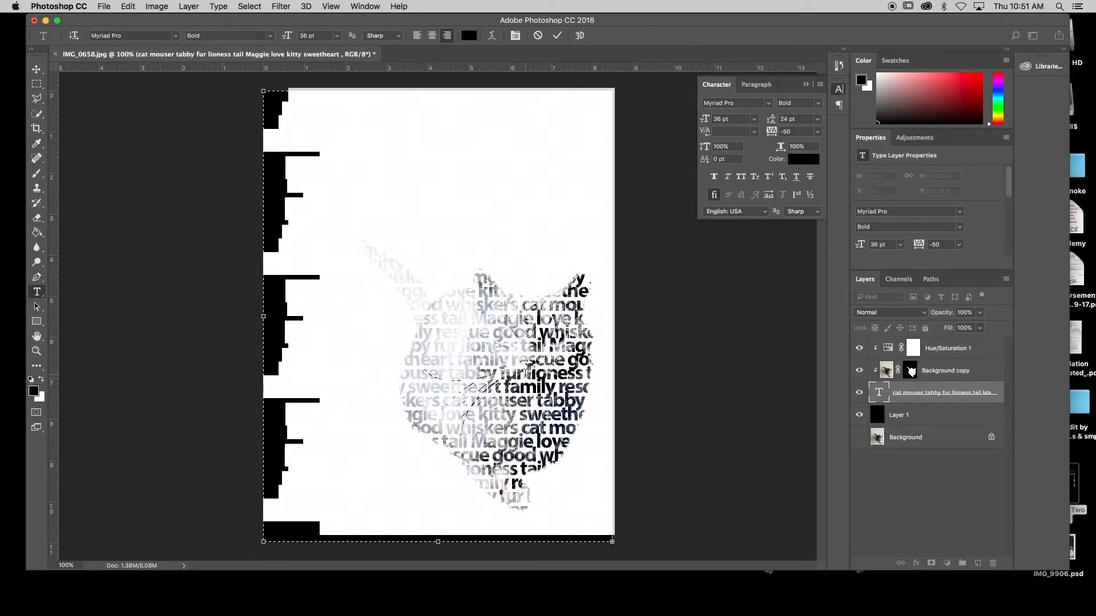
left_click(468, 36)
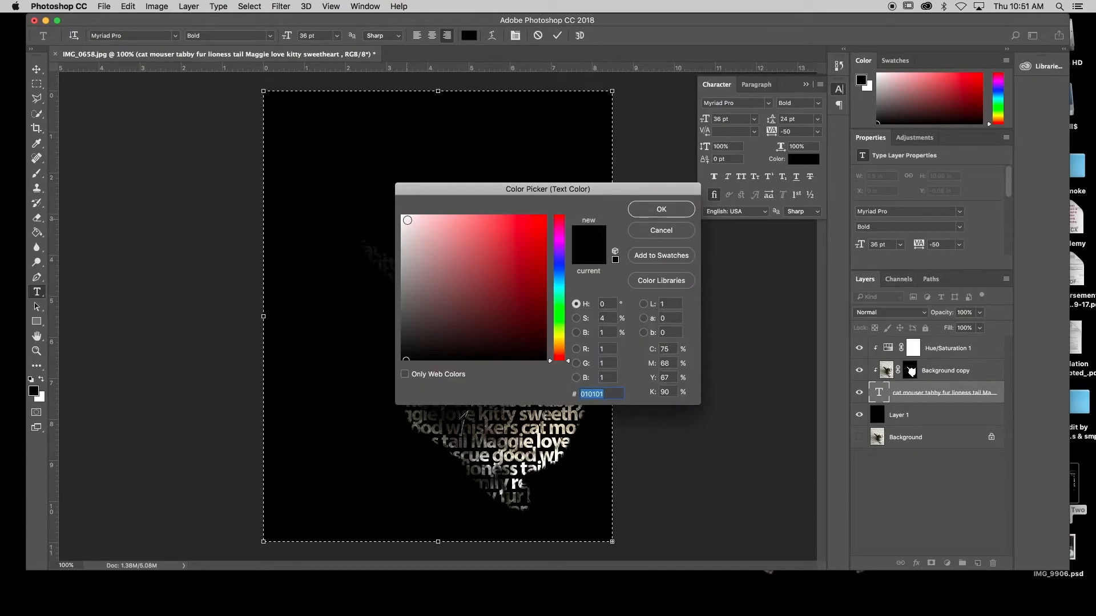
left_click(402, 220)
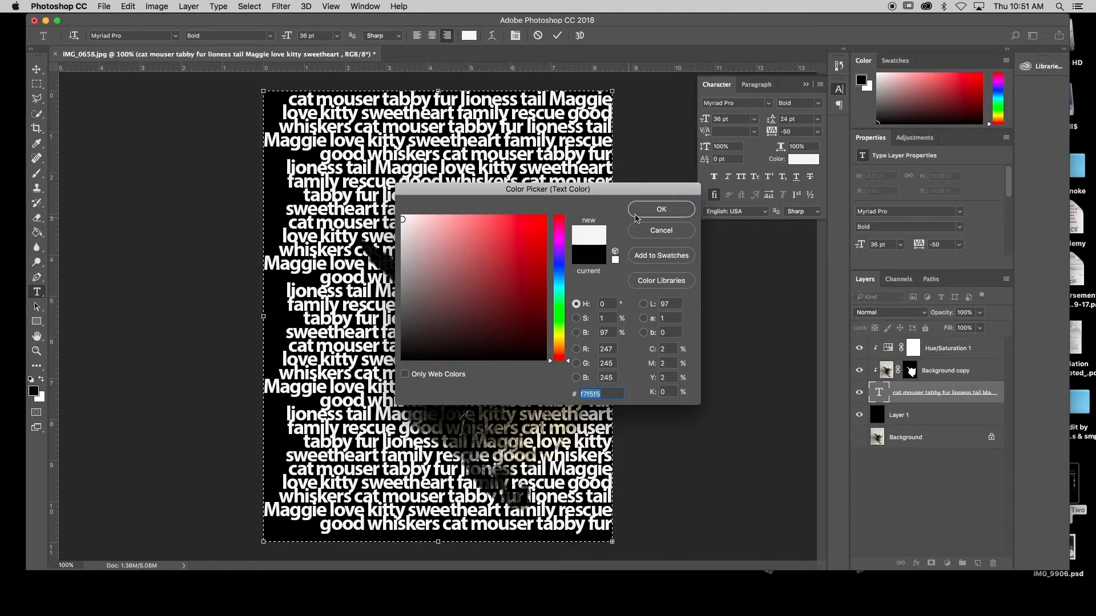
left_click(646, 213)
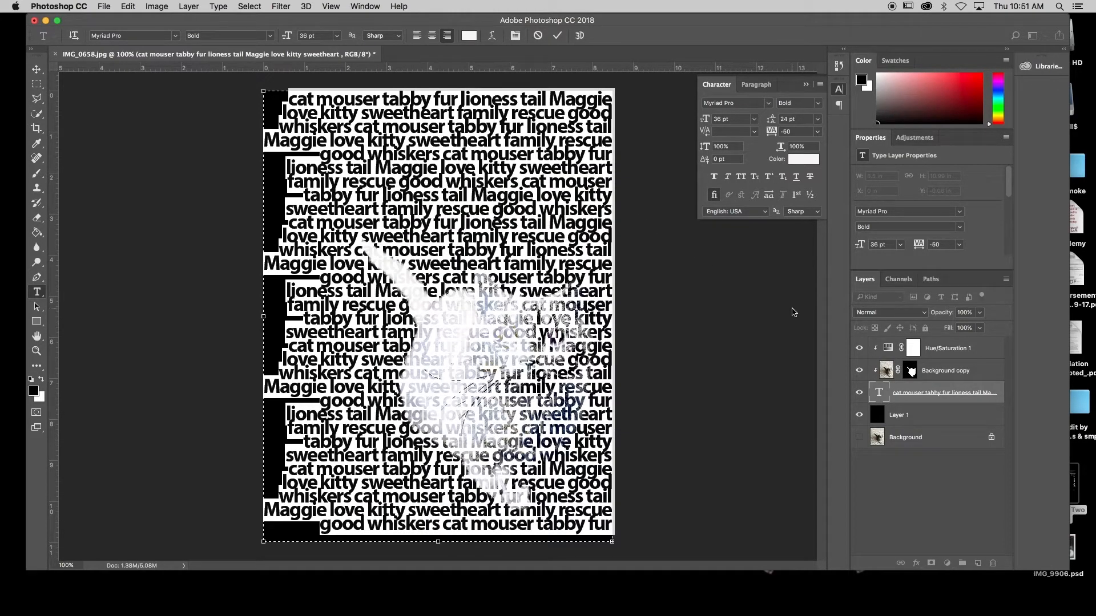
left_click(937, 395)
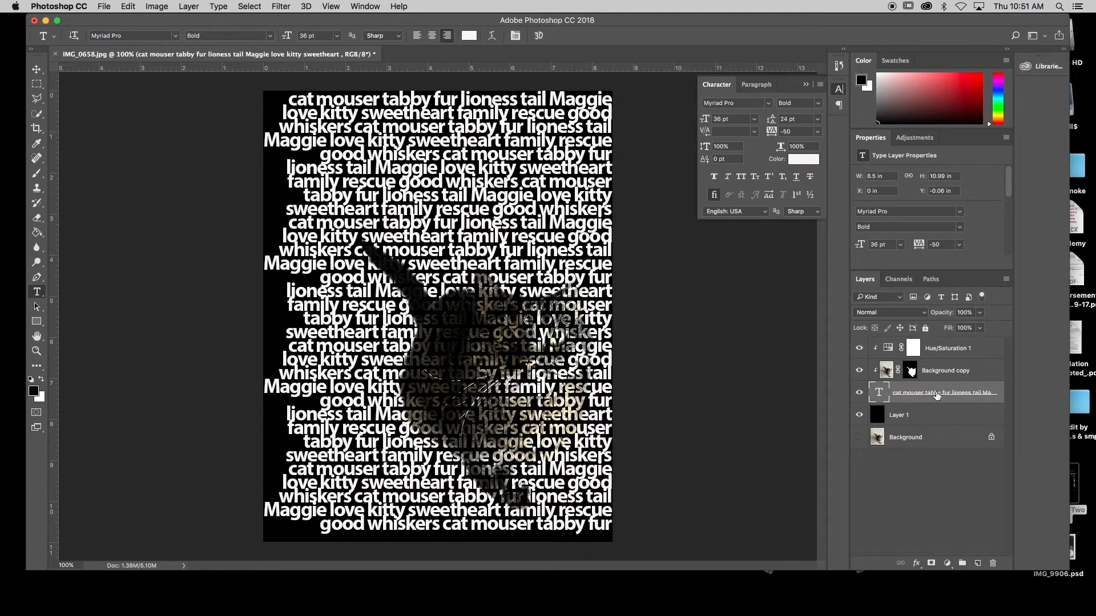
Release the masked cat layer from its clipping mask on the text and desaturate the cat to grey with the Hue/Saturation adjustment.
left_click(930, 381, "alt")
left_click(928, 372)
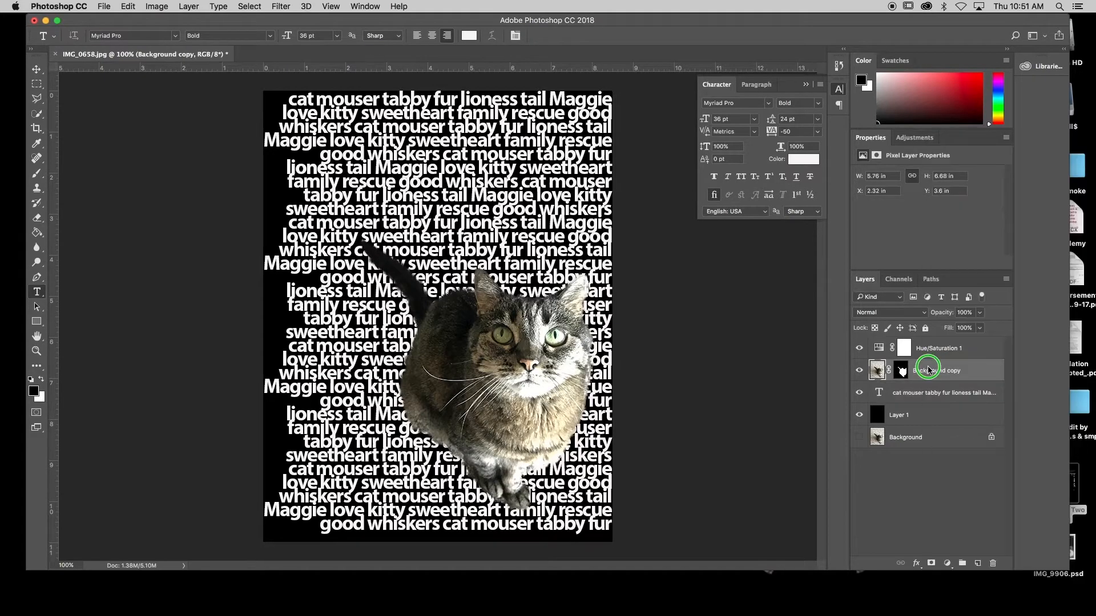
right_click(929, 372)
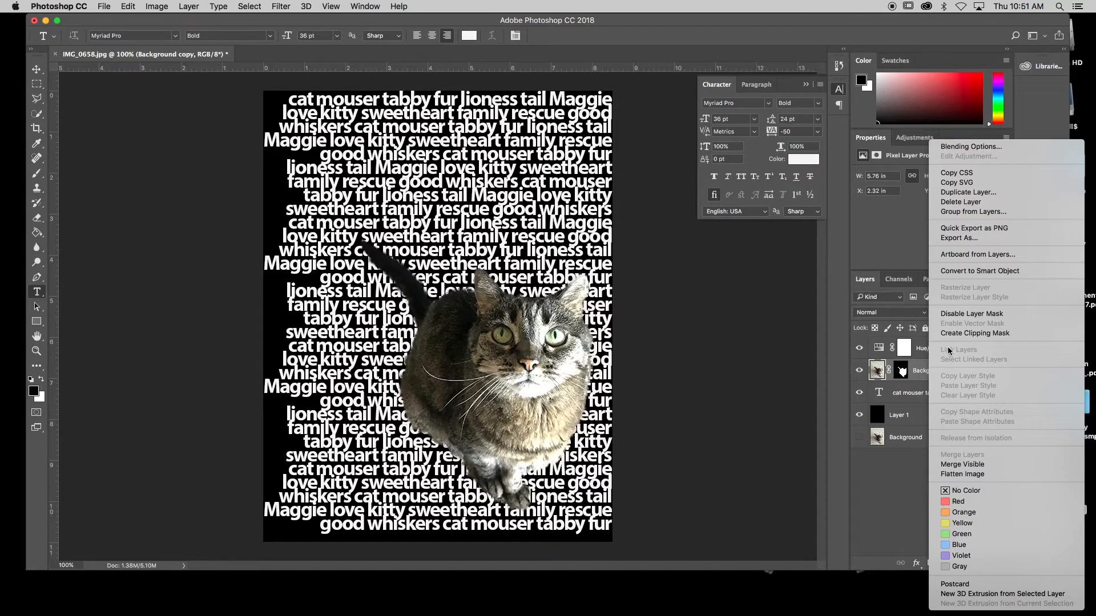
left_click(963, 337)
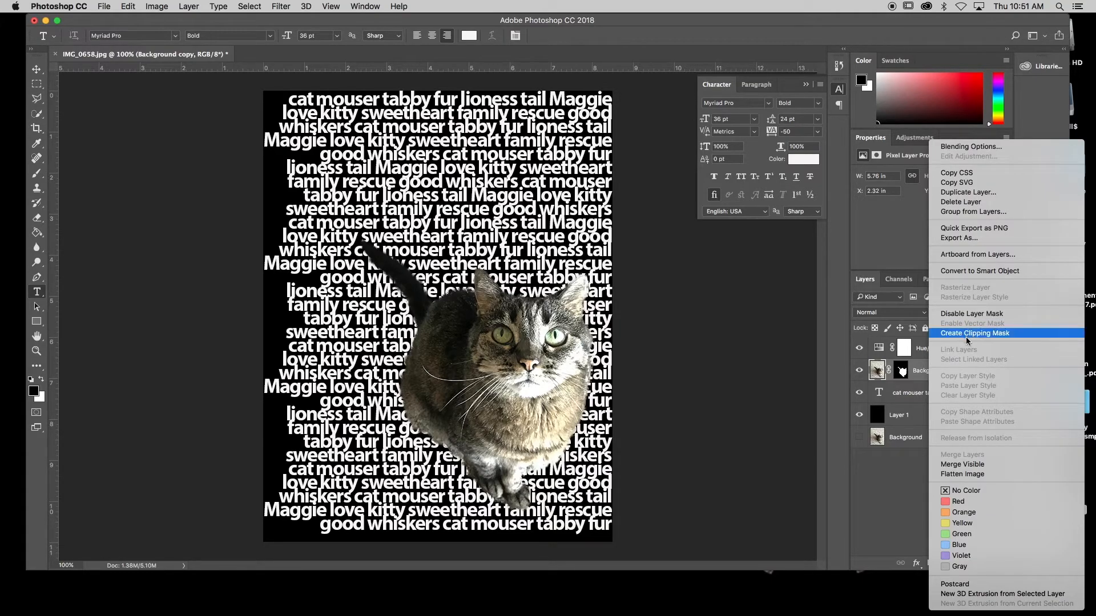
left_click(899, 477)
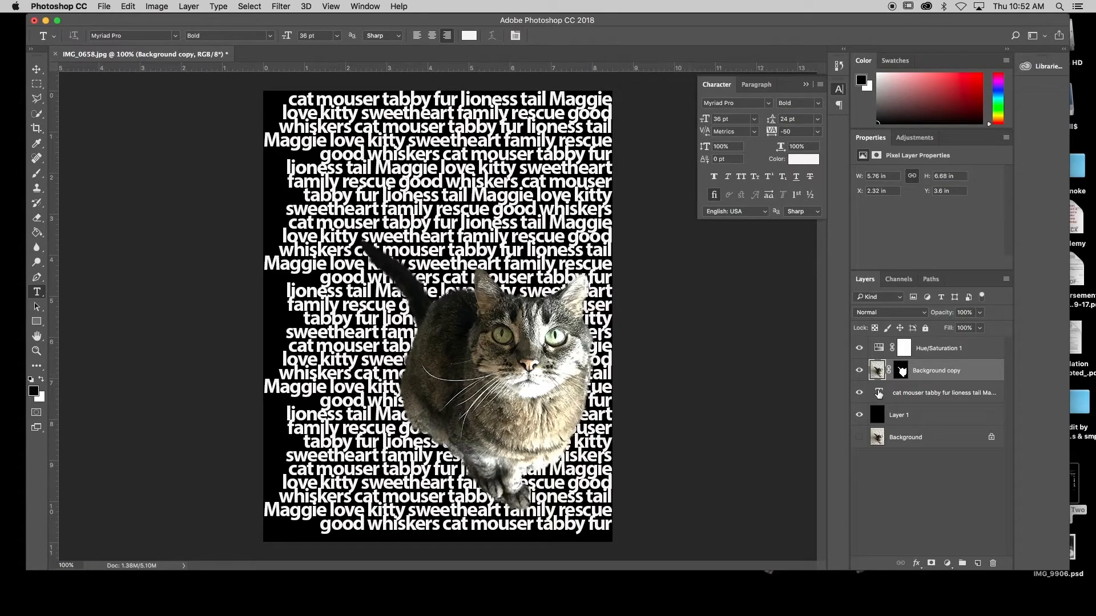
left_click(928, 350)
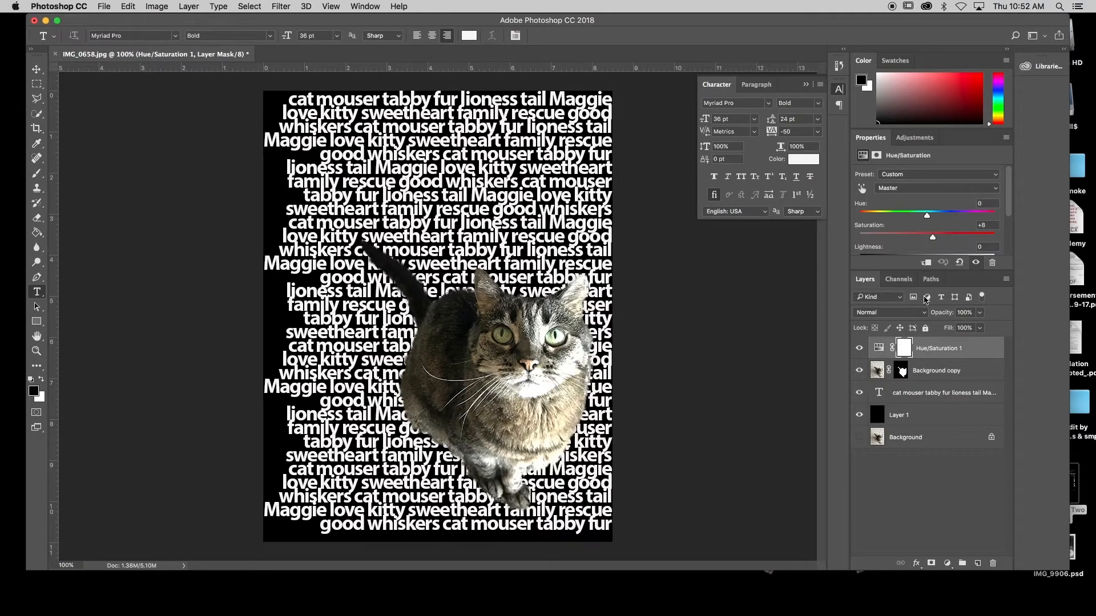
left_click_drag(934, 242, 850, 244)
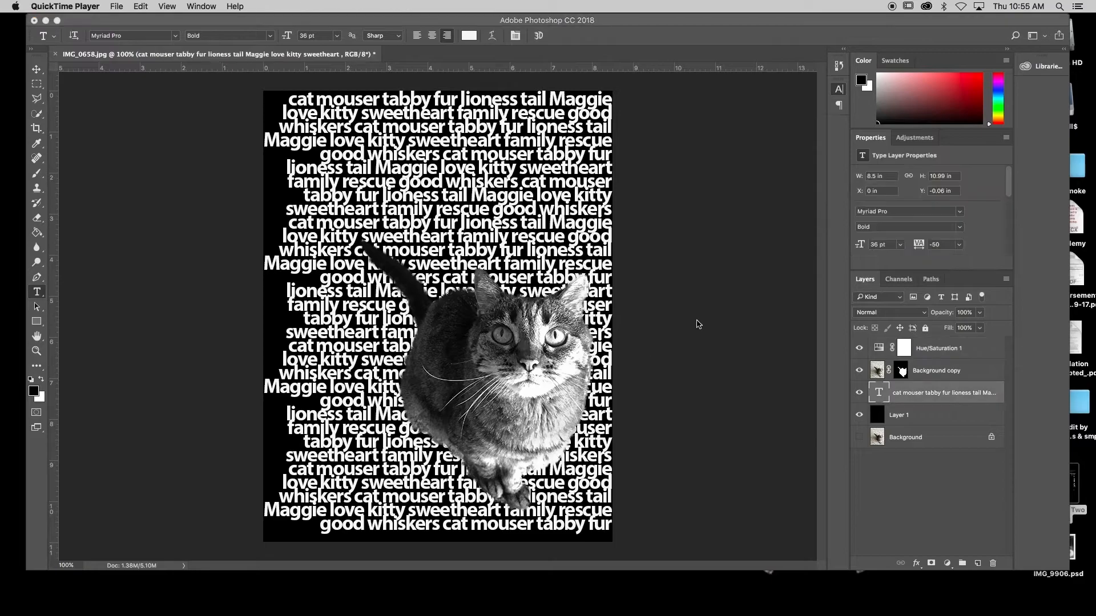
Give the word-list text layer a Bevel & Emboss style with Contour, 92% opacity and 71% fill opacity.
left_click(909, 395)
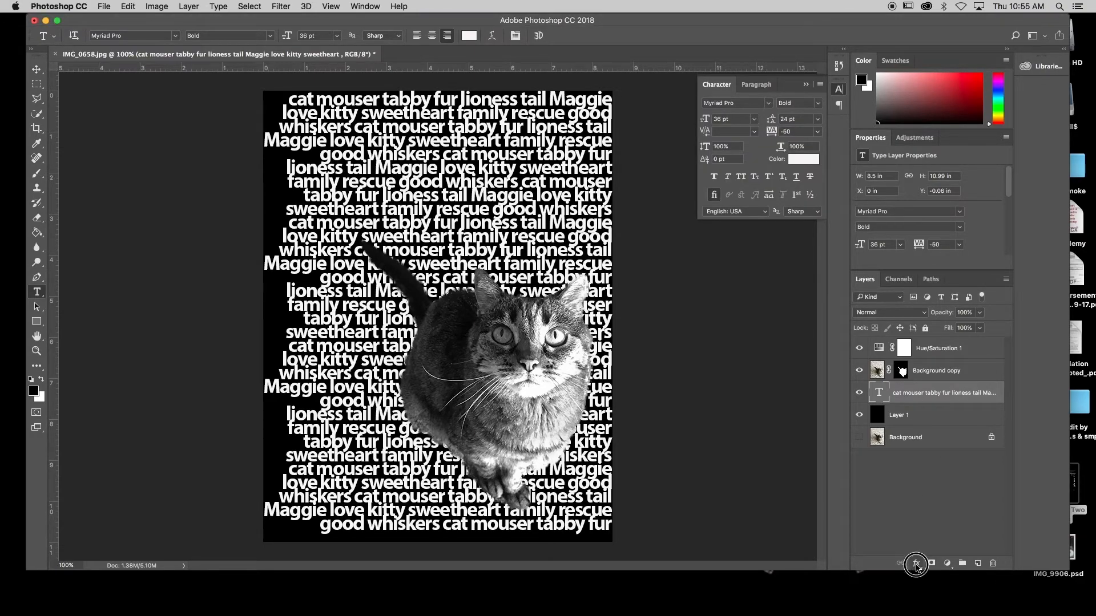
left_click(916, 564)
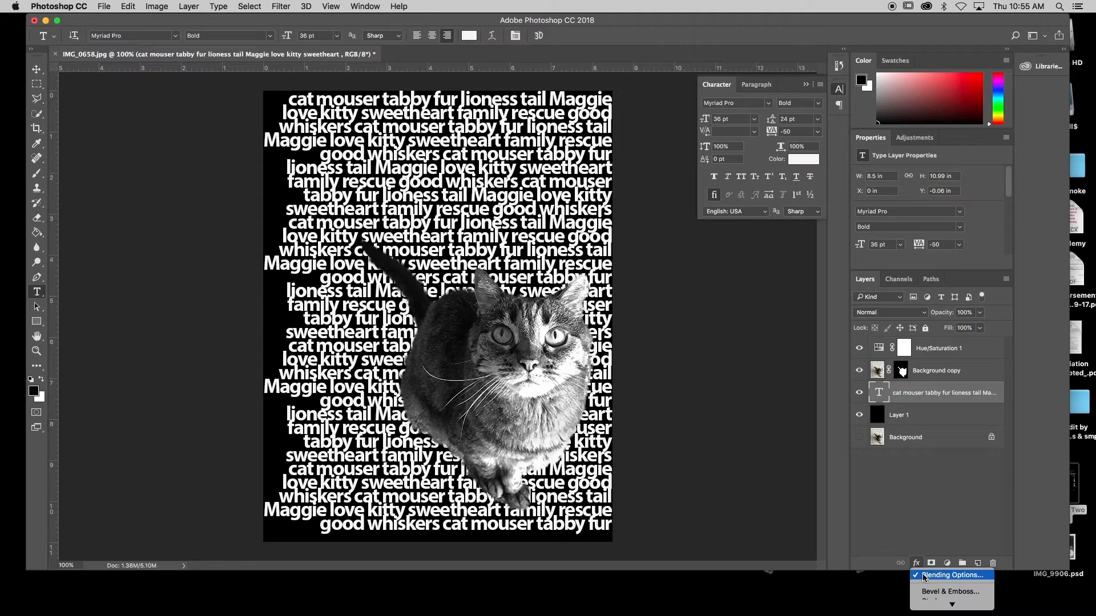
left_click(925, 576)
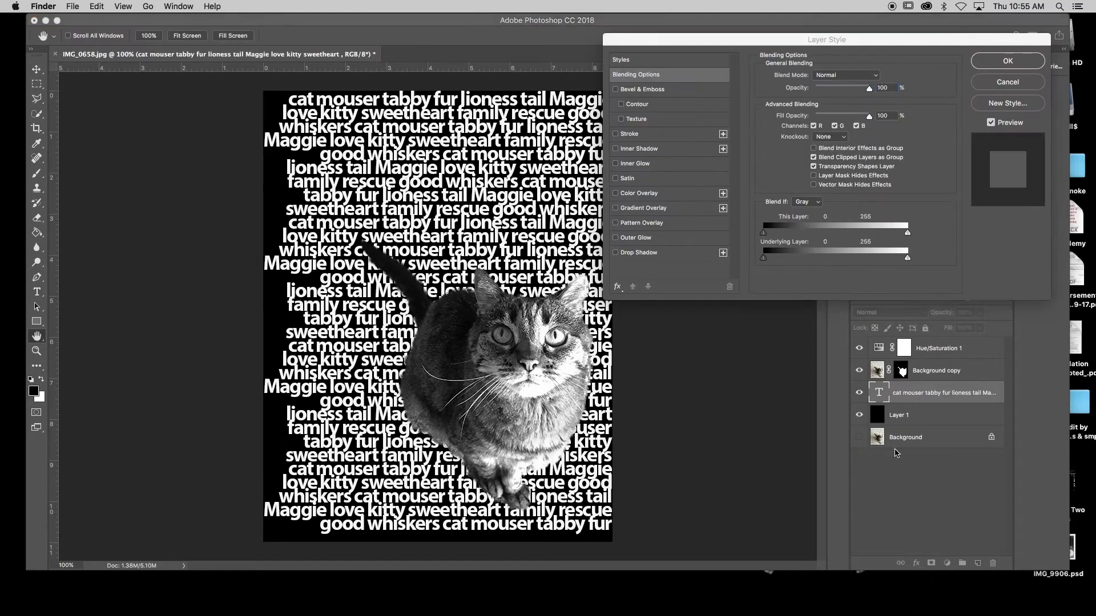
left_click(615, 89)
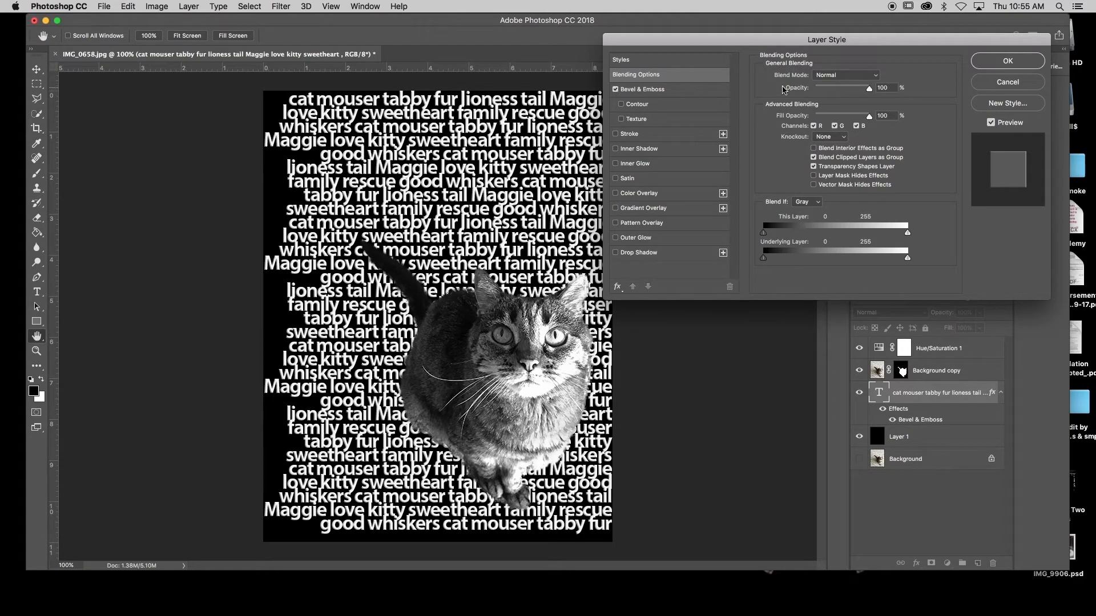
mouse_move(869, 91)
left_mouse_down()
mouse_move(833, 89)
mouse_move(864, 92)
left_mouse_up()
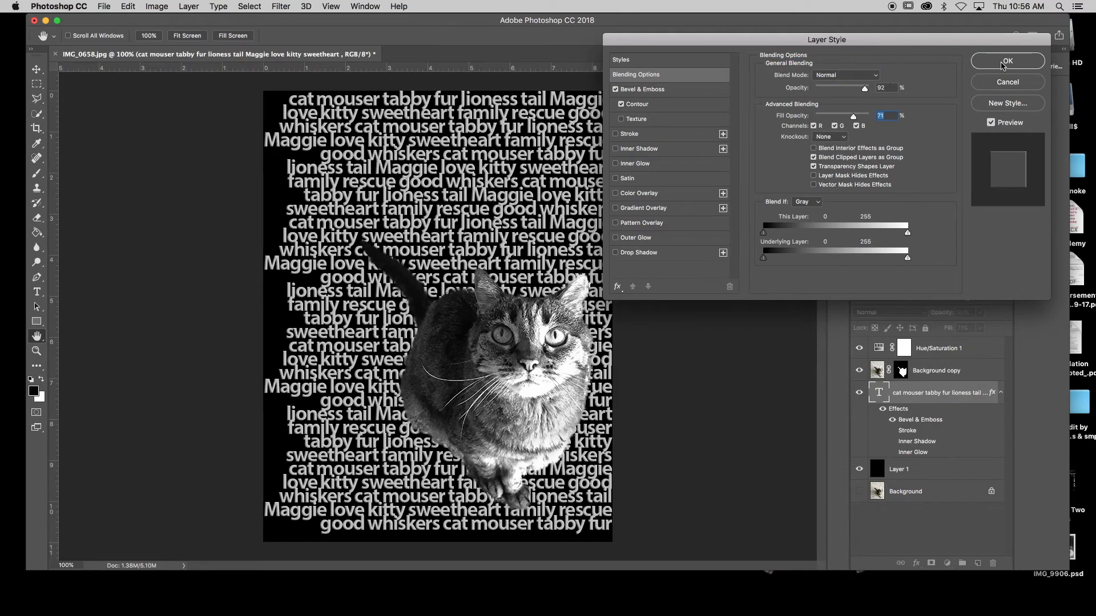
left_click(1006, 63)
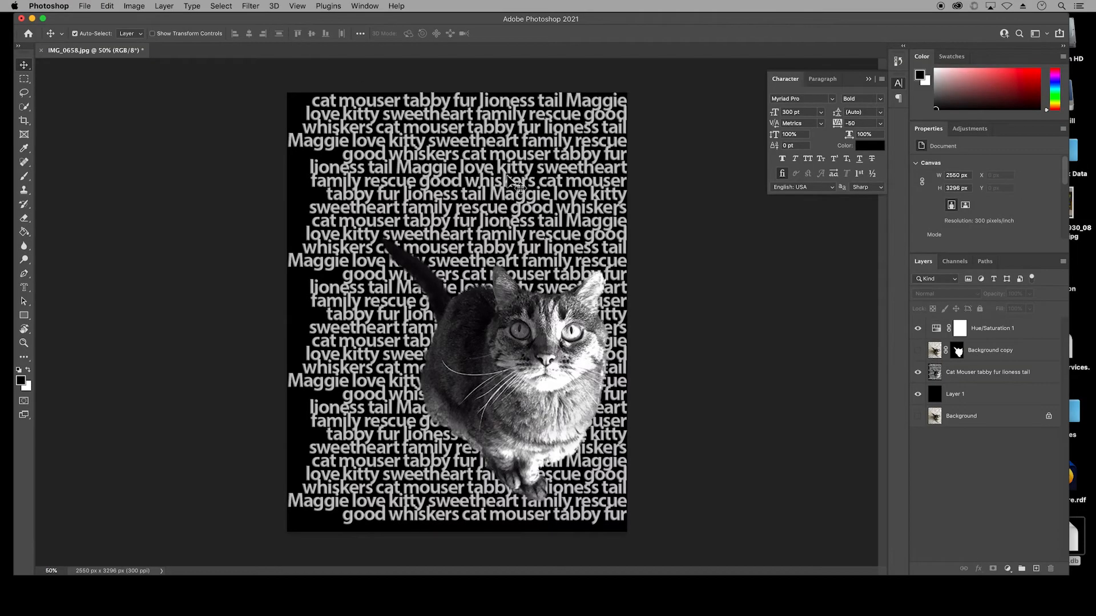
Save the layered file in Photoshop format in Photos for Unit 02, naming it with the student's name followed by "_U02.3 Text Portrait".
left_click(85, 7)
left_click(117, 129)
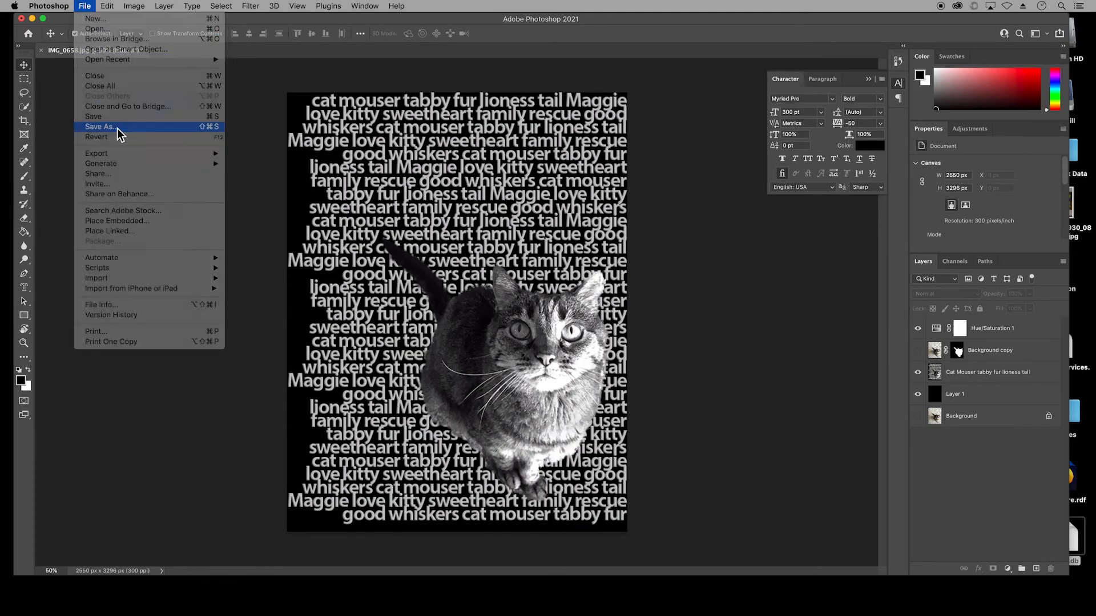
left_click(328, 273)
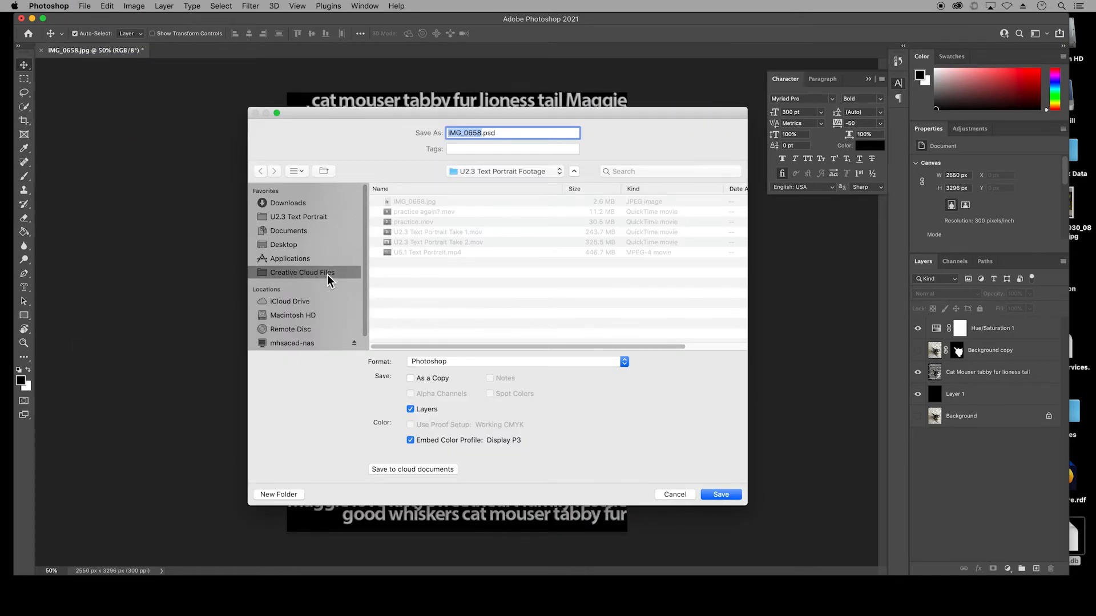
scroll(473, 287, "down", 2)
left_click(457, 307)
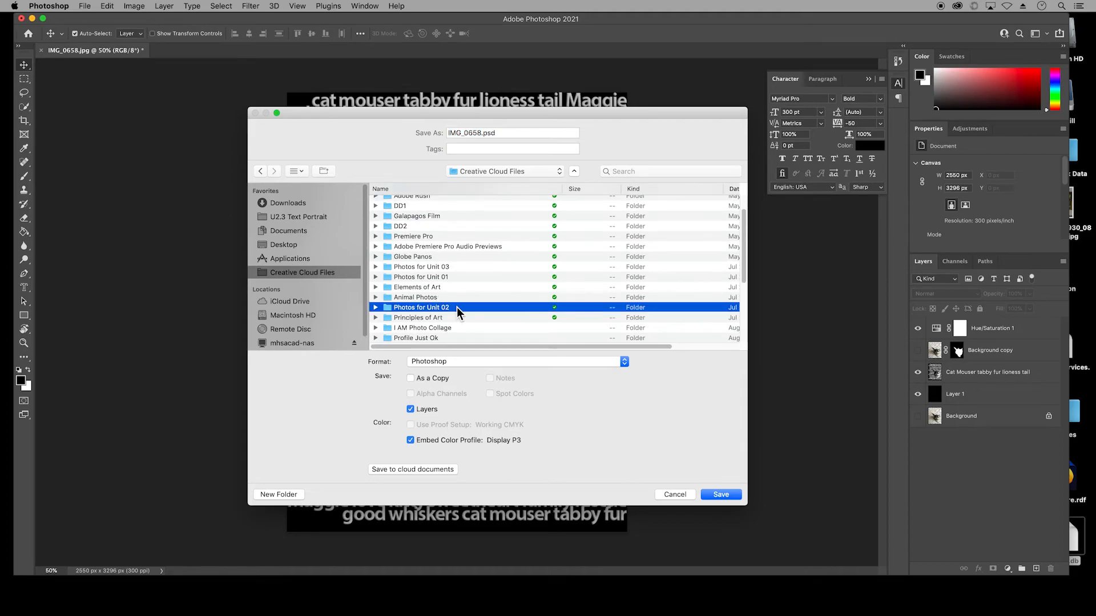
double_click(463, 132)
type("Stace")
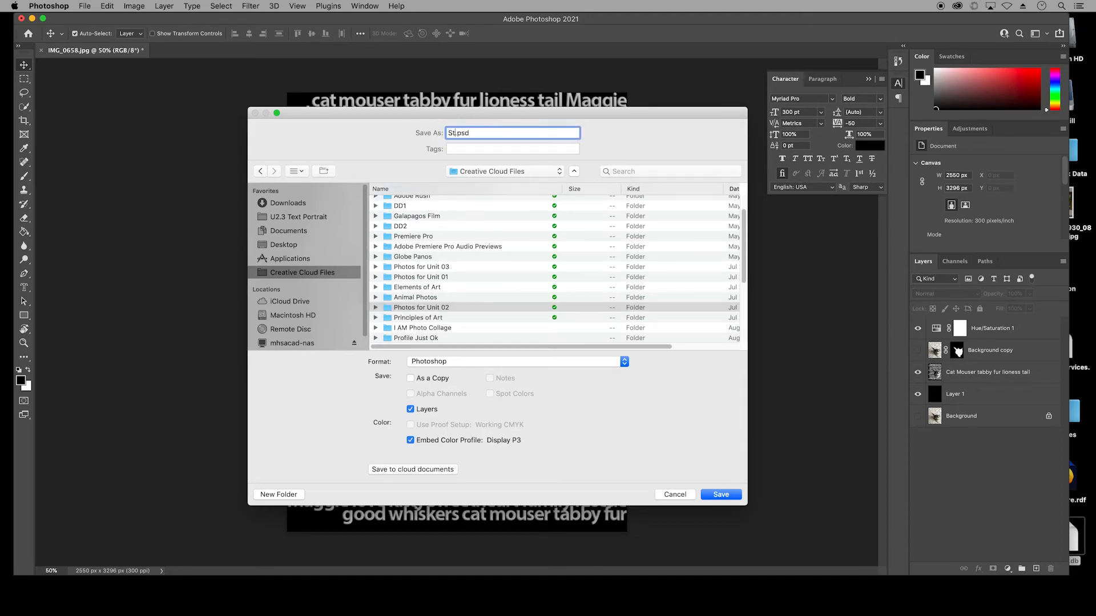
type("yC_U02.3 Text Portrat")
left_click(725, 497)
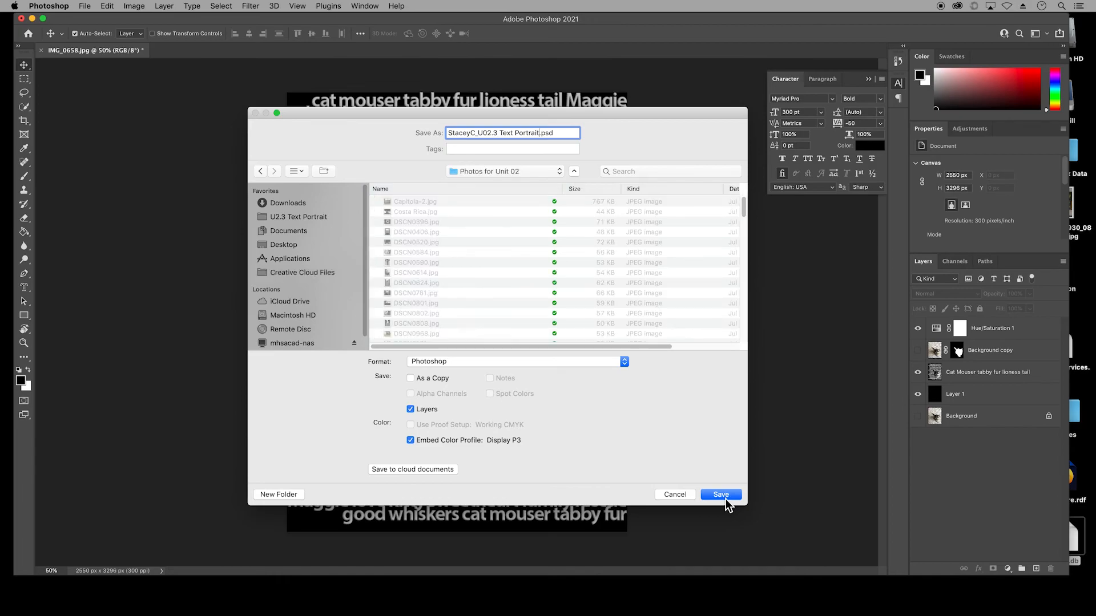
left_click(725, 498)
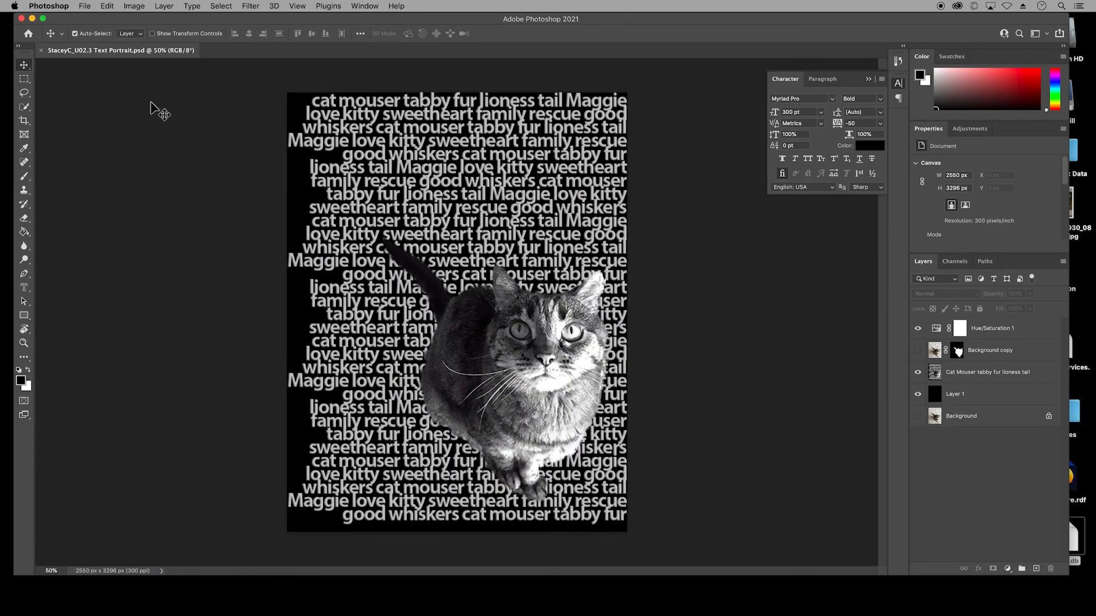
Save a JPEG version of the portrait at quality 12 (Maximum) with the Baseline ("Standard") format option.
left_click(85, 11)
left_click(129, 127)
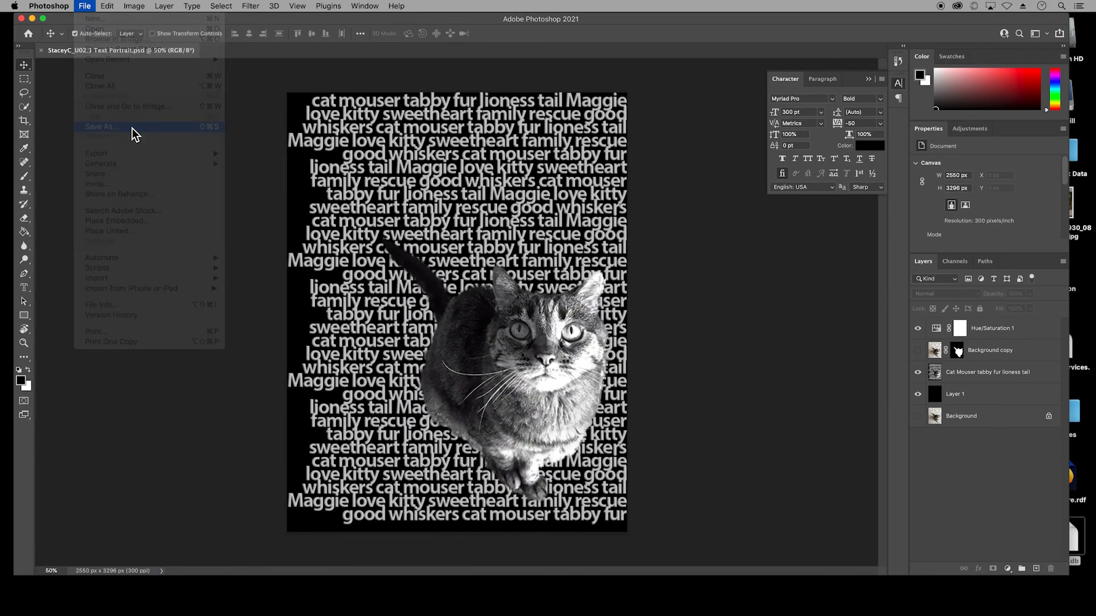
left_click(501, 364)
left_click(521, 438)
key("Return")
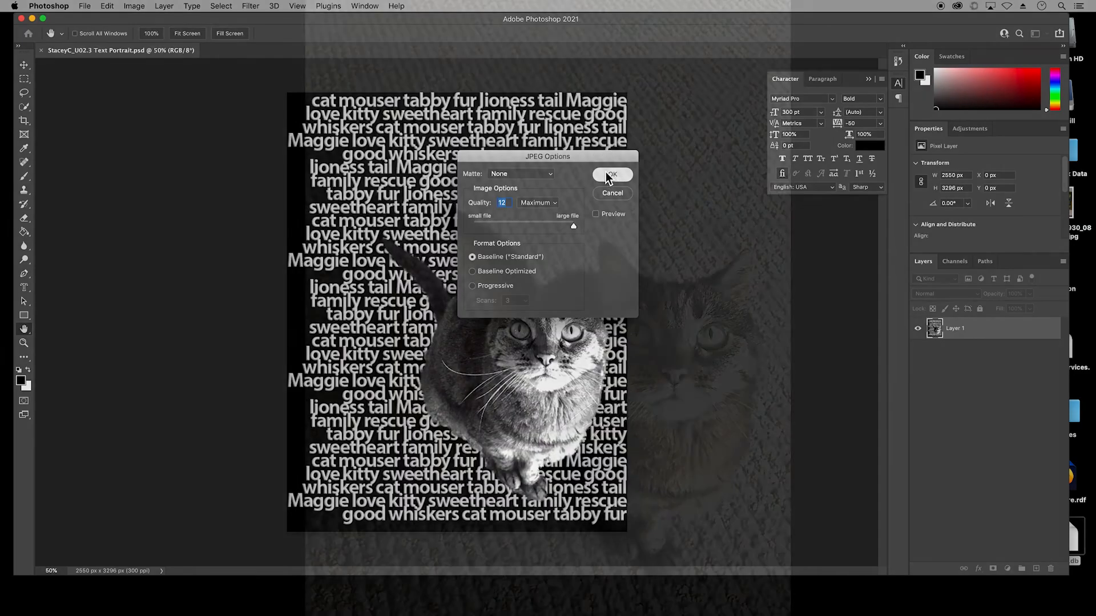